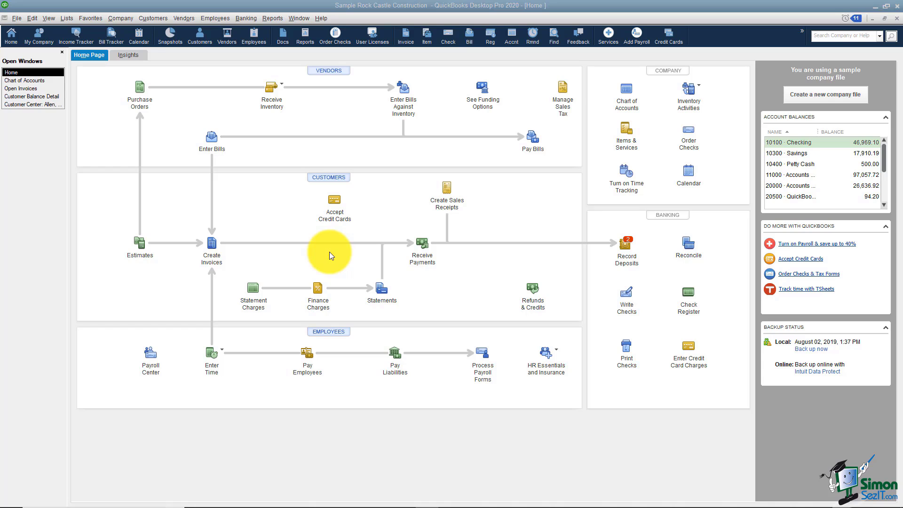
Start a customer payment received for the first customer's Sunroom job and apply a payment amount of 924.93
left_click(423, 245)
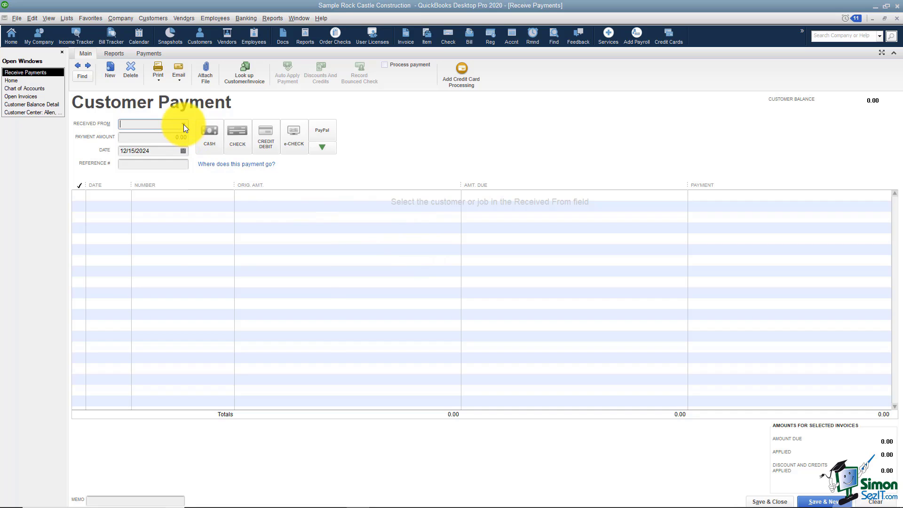
left_click(184, 125)
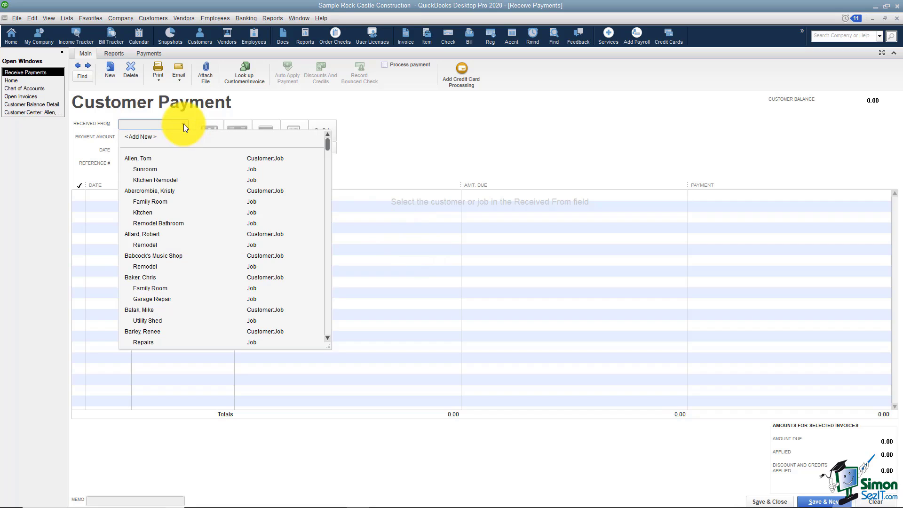
left_click(146, 168)
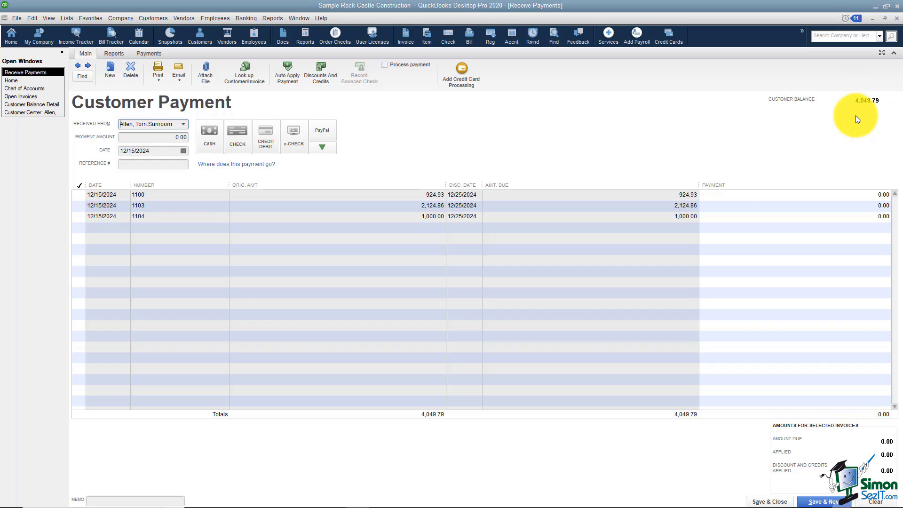
left_click(157, 140)
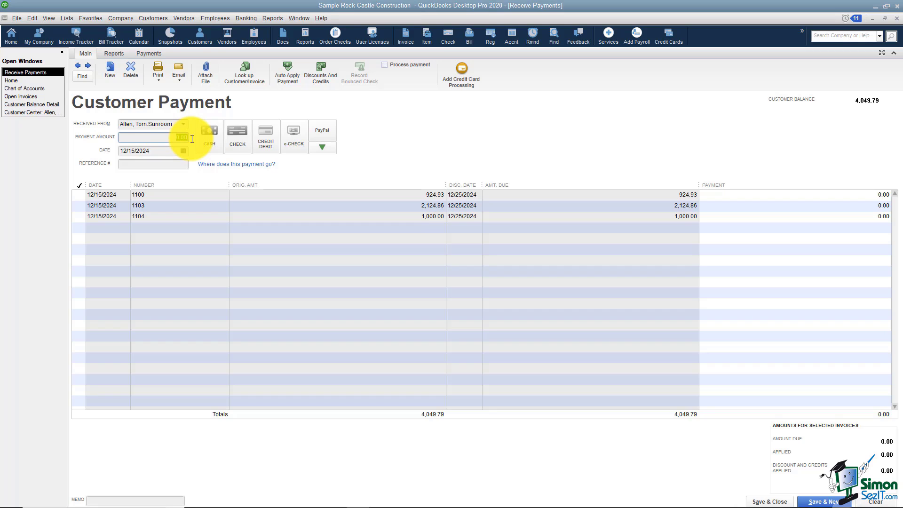
type("924.93")
key("Tab")
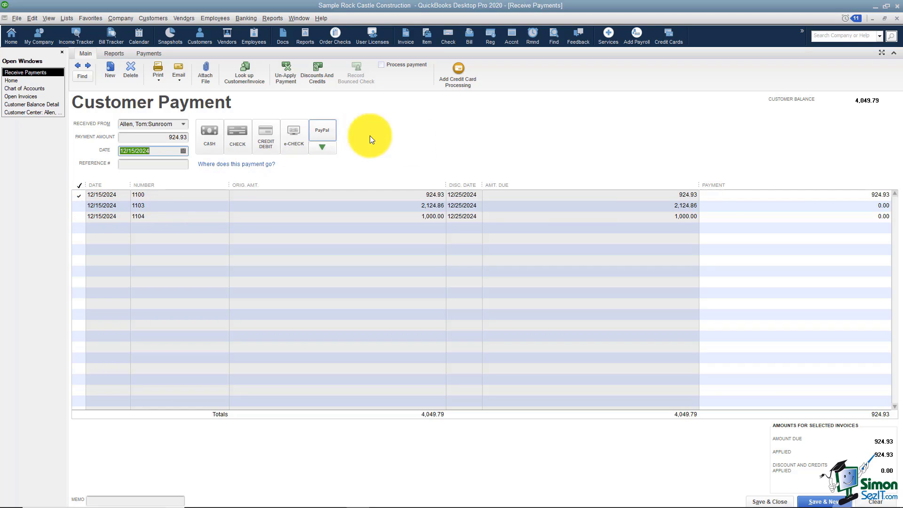
left_click(856, 196)
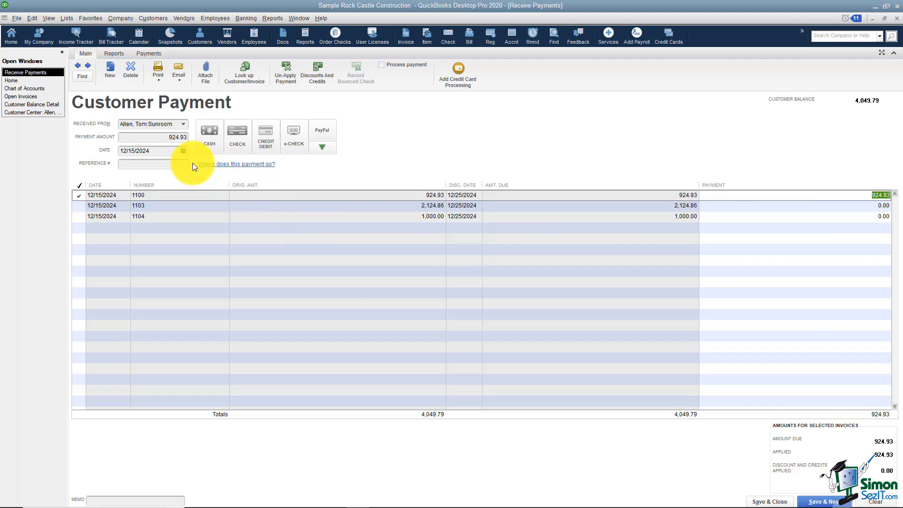
Set the payment date to 12/23/2024 and the payment method to Check
left_click(183, 151)
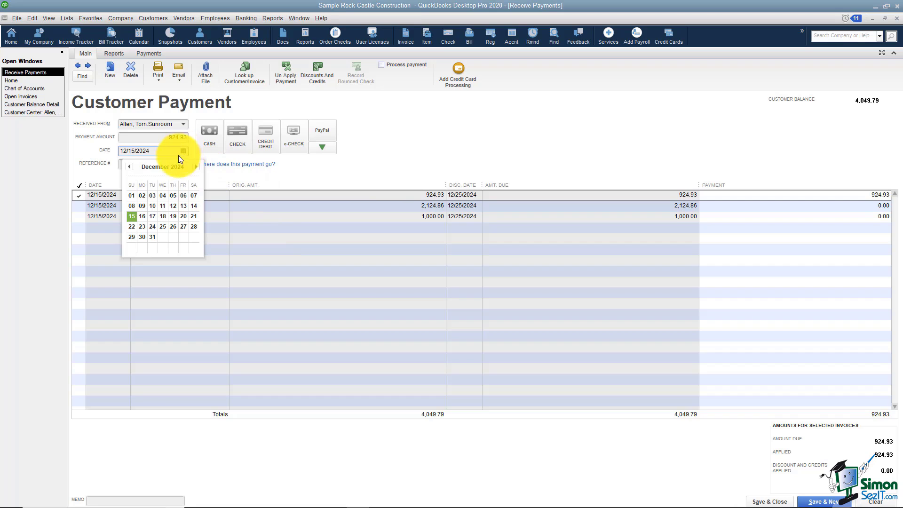
left_click(142, 227)
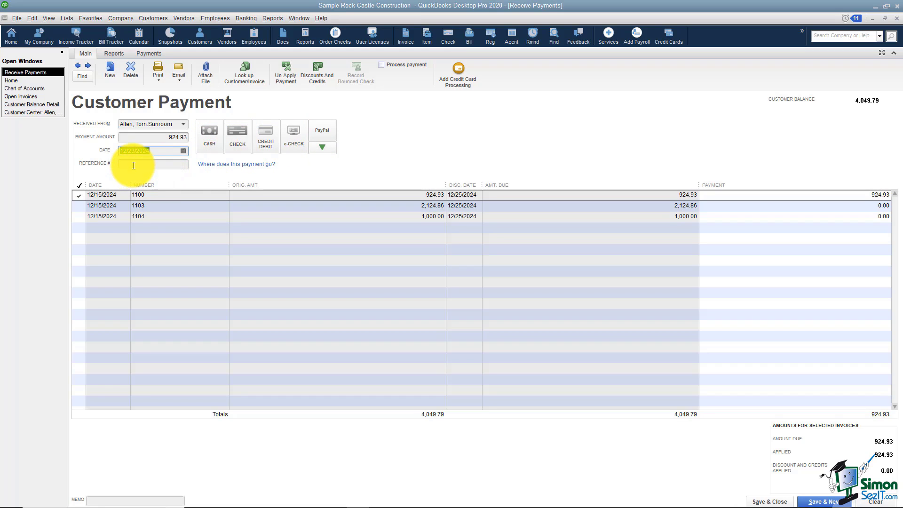
left_click(206, 137)
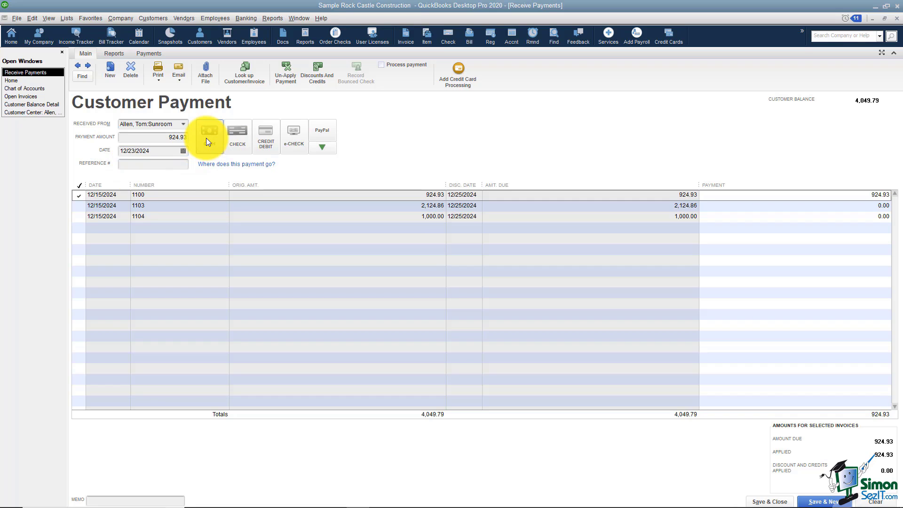
left_click(132, 166)
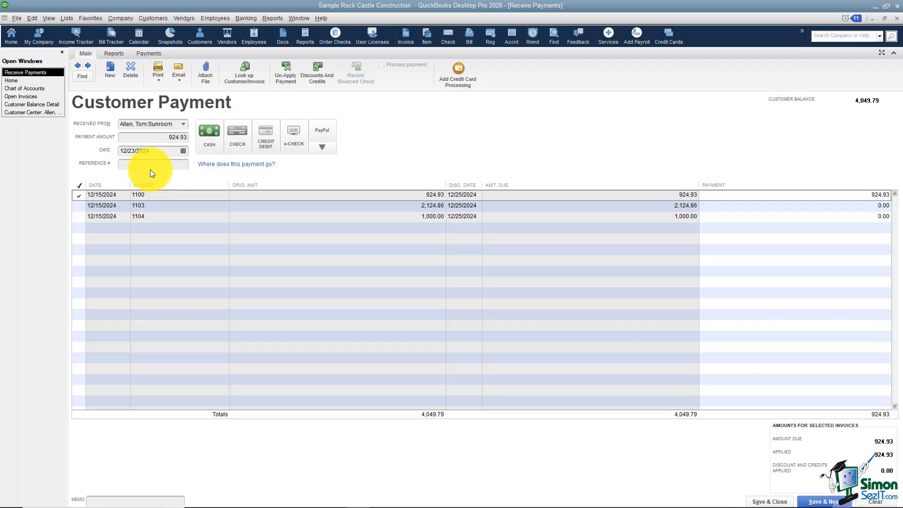
left_click(235, 142)
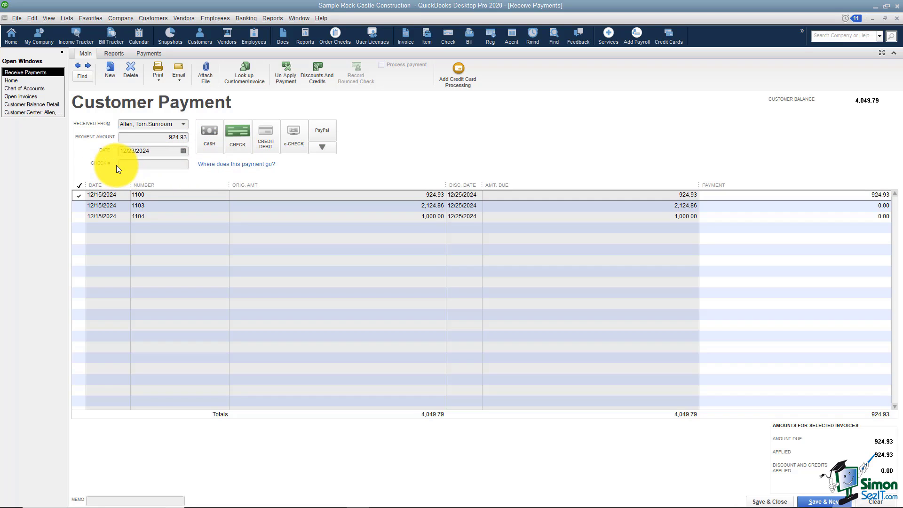
left_click(265, 148)
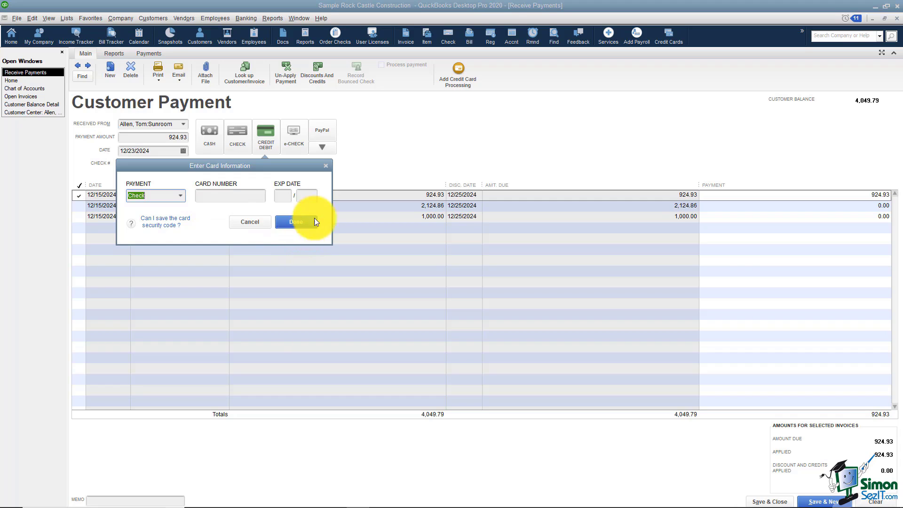
left_click(326, 167)
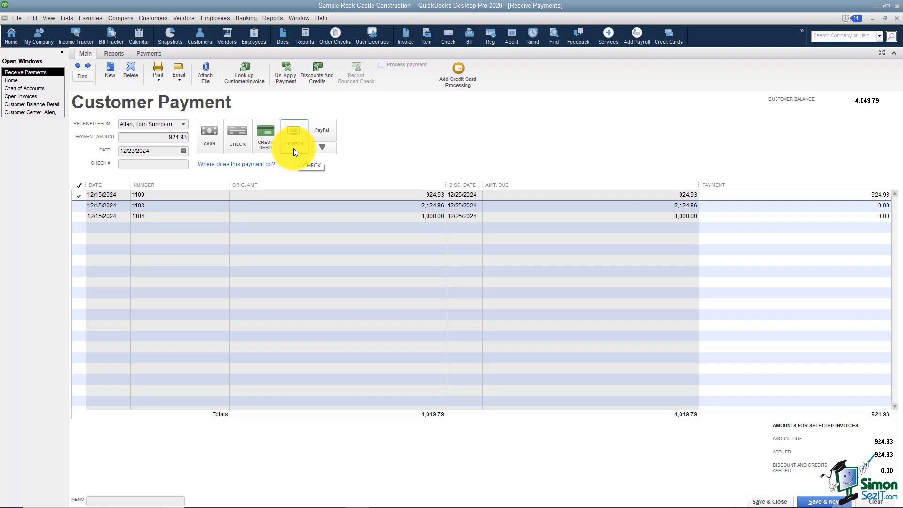
Add a new payment method named Square with the payment type Other, and check the list of additional methods
left_click(322, 148)
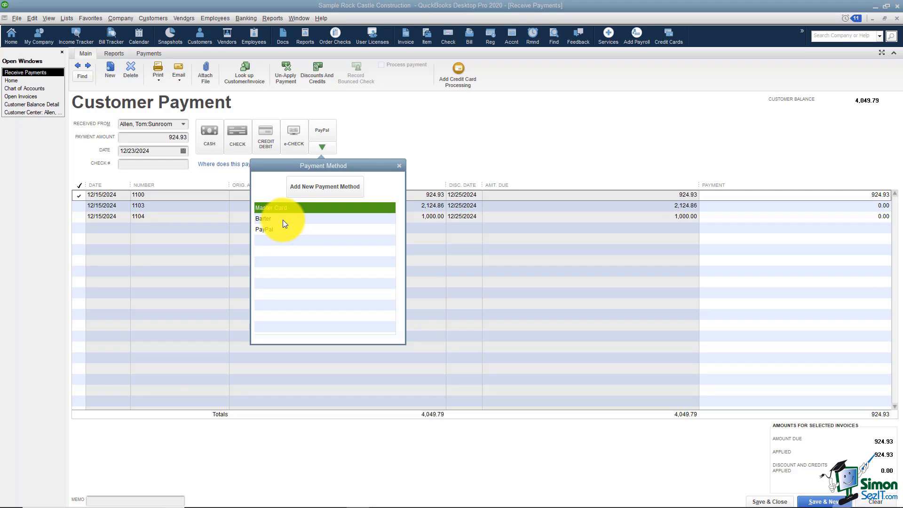
left_click(317, 186)
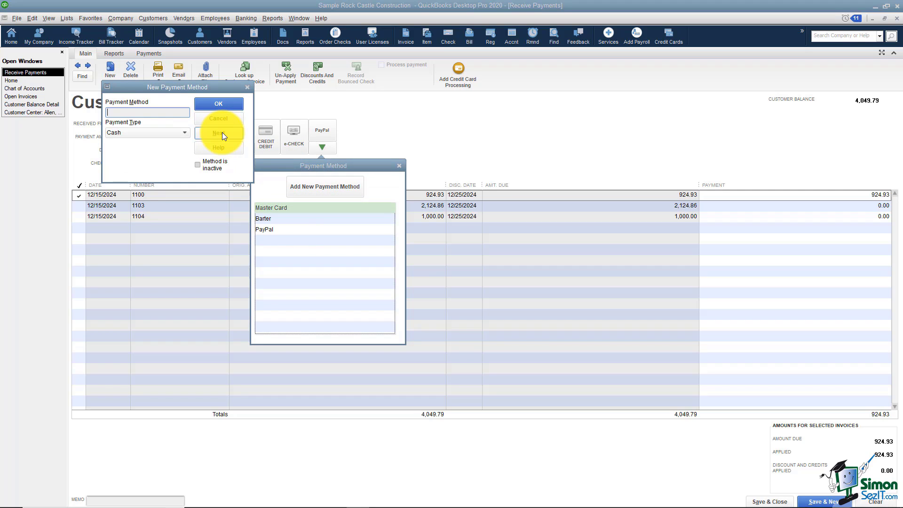
type("Sqaure")
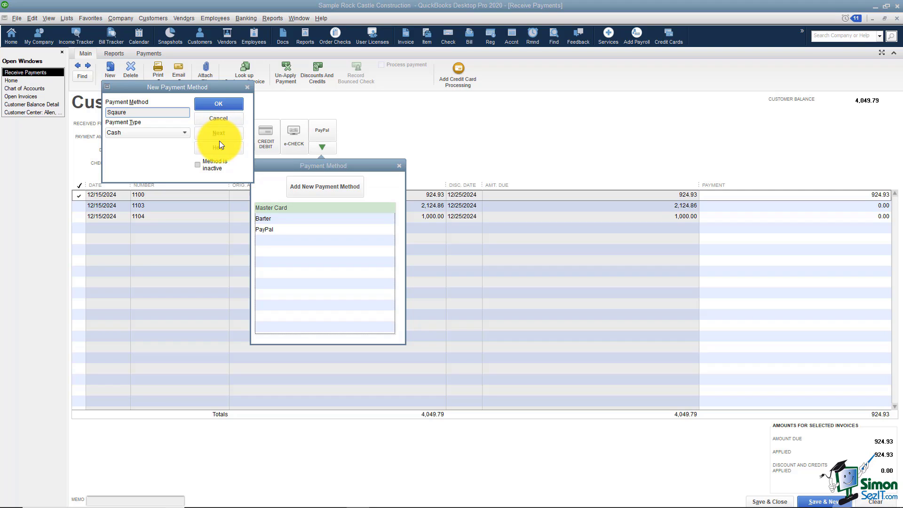
double_click(115, 112)
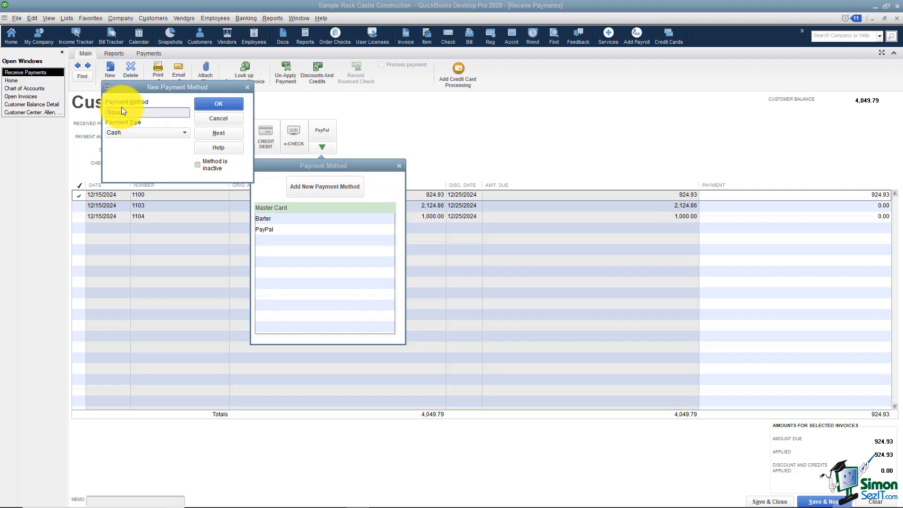
left_click(172, 133)
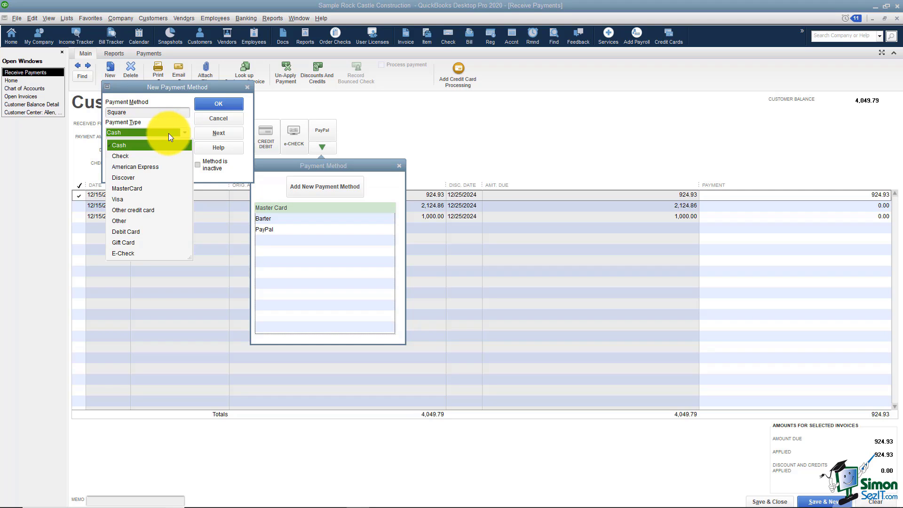
left_click(125, 219)
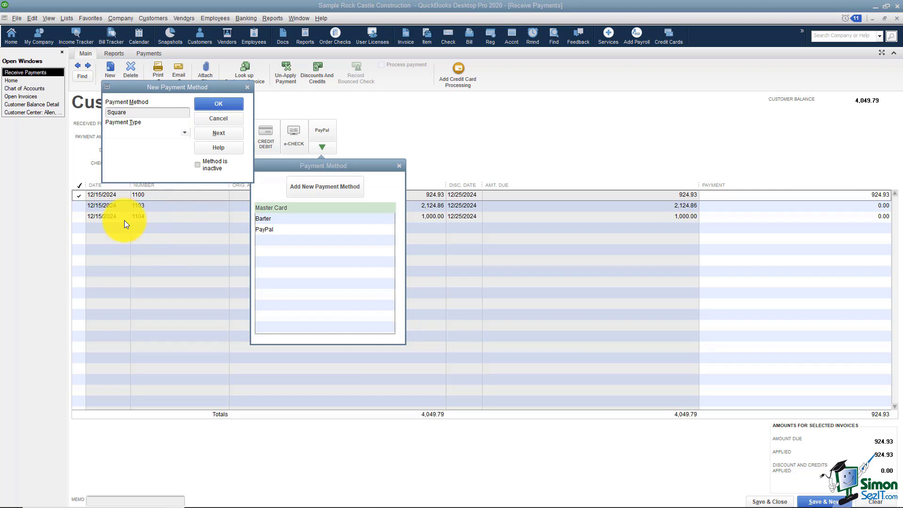
left_click(223, 102)
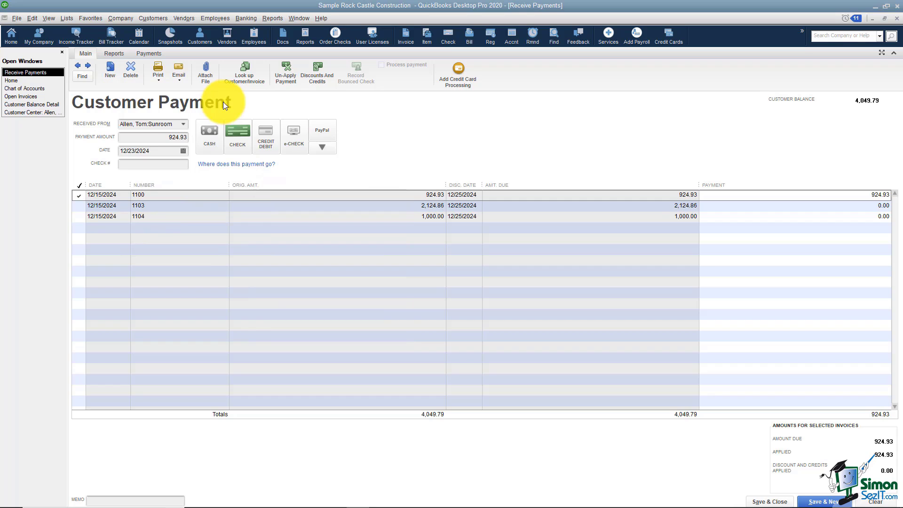
left_click(322, 147)
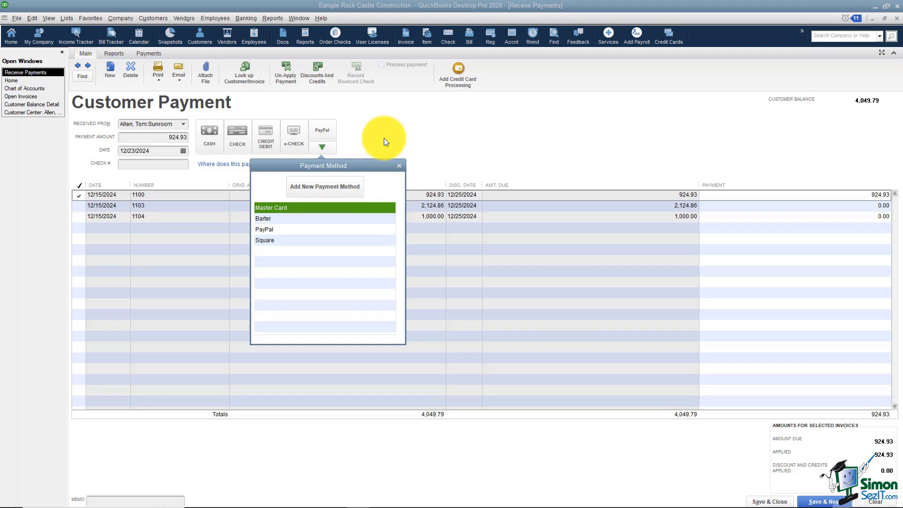
left_click(399, 166)
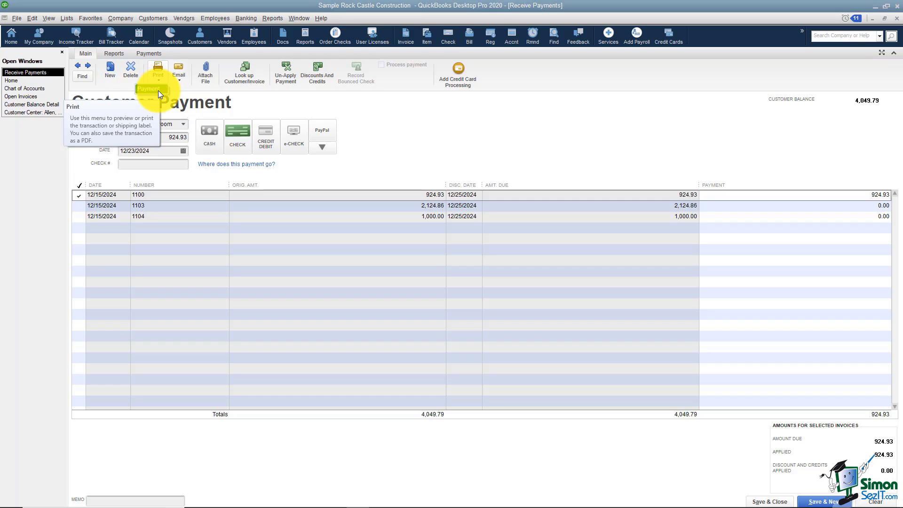
Preview the printed payment receipt at a larger zoom without printing it, and look at the payment's email options
left_click(158, 90)
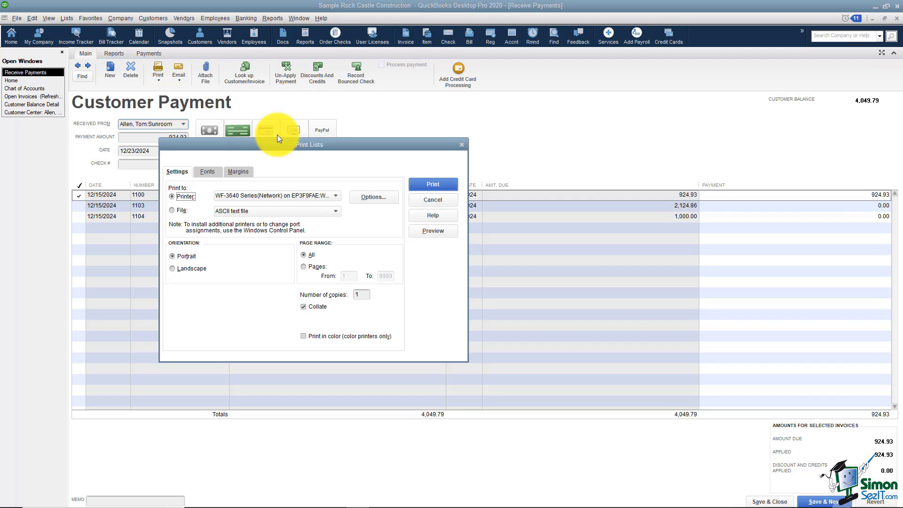
left_click(432, 231)
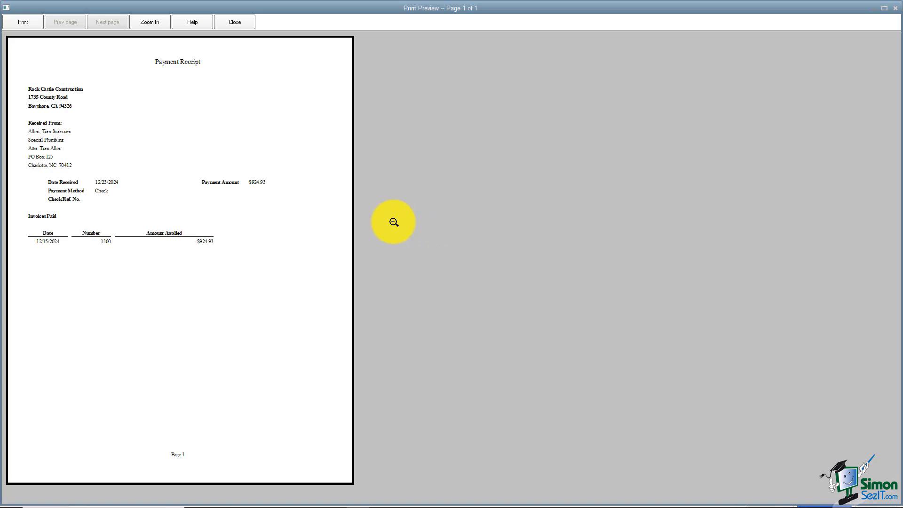
left_click(159, 90)
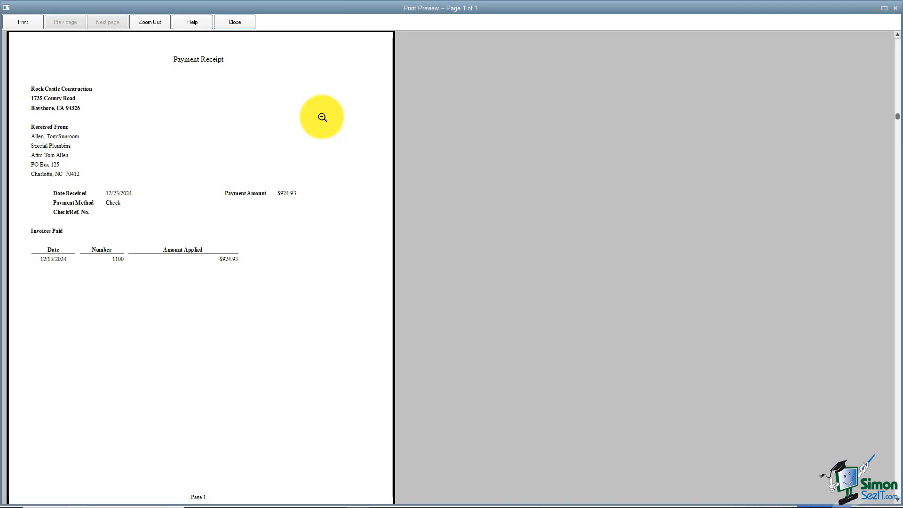
left_click(244, 24)
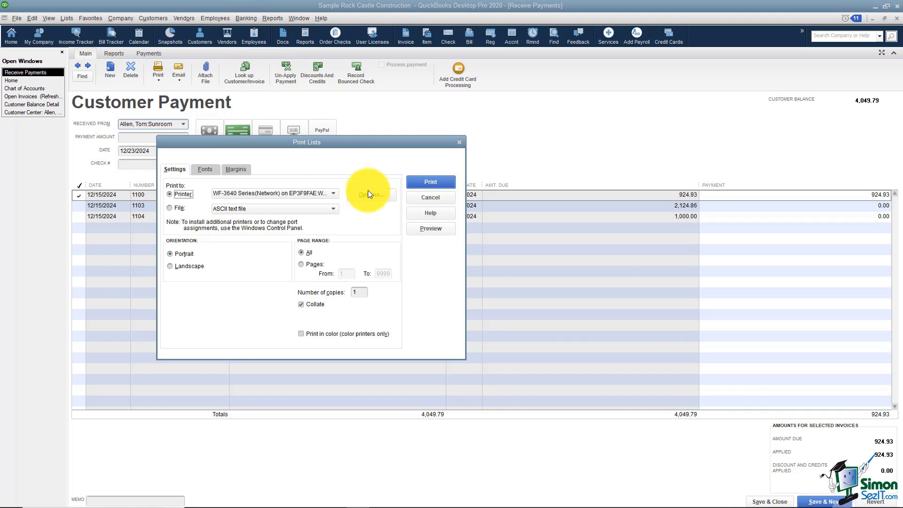
left_click(433, 196)
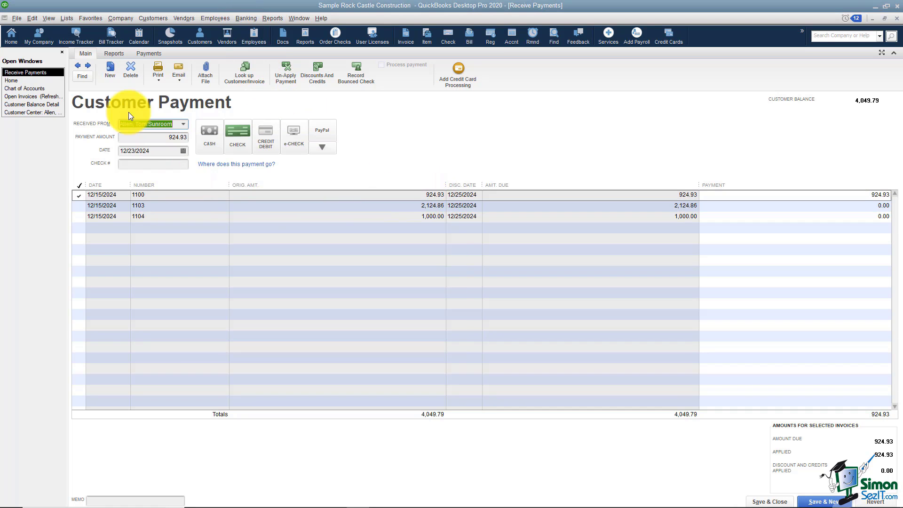
left_click(180, 80)
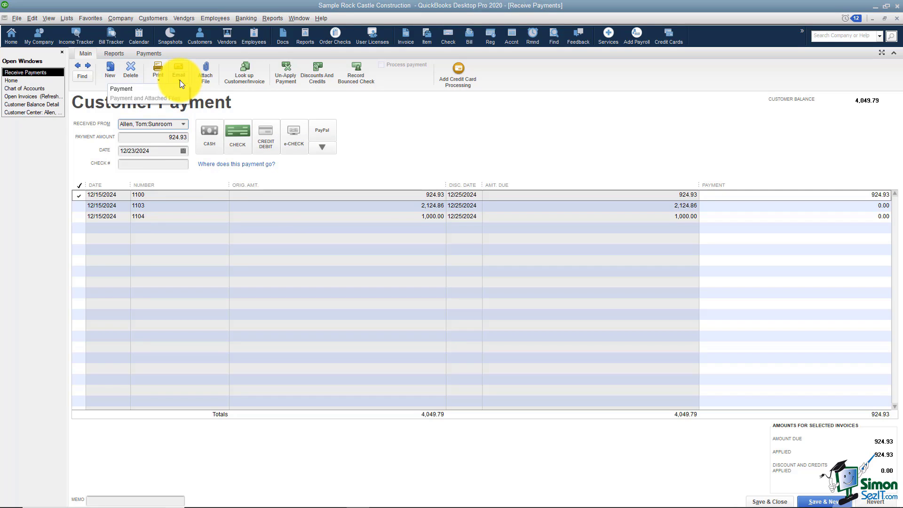
left_click(206, 84)
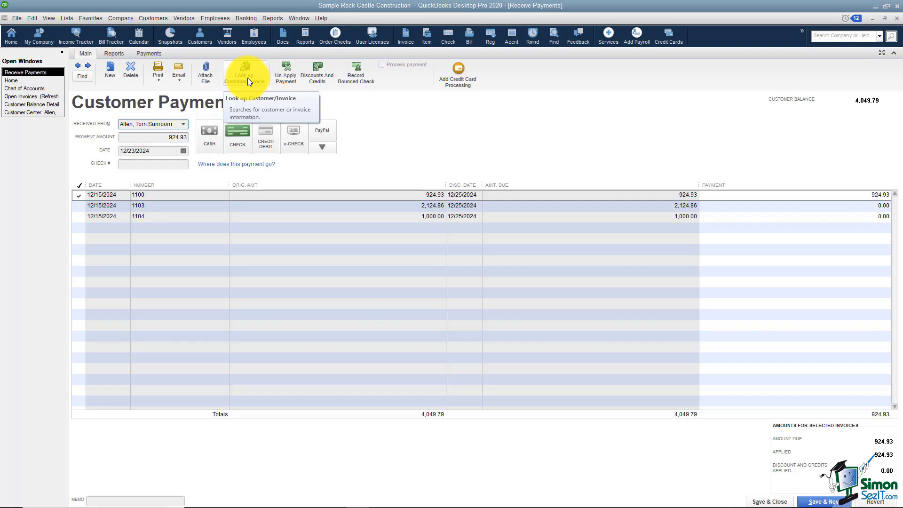
Un-apply the payment and reapply it to the 924.93 invoice
left_click(284, 79)
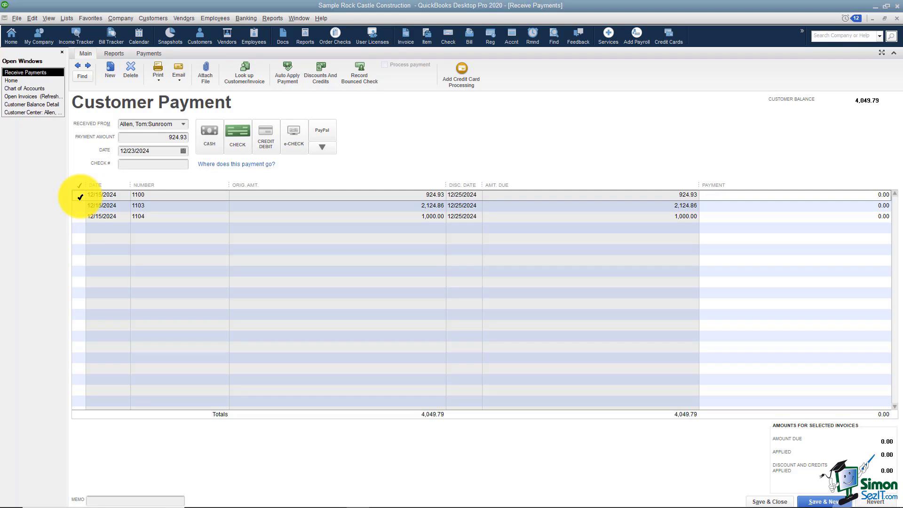
left_click(79, 195)
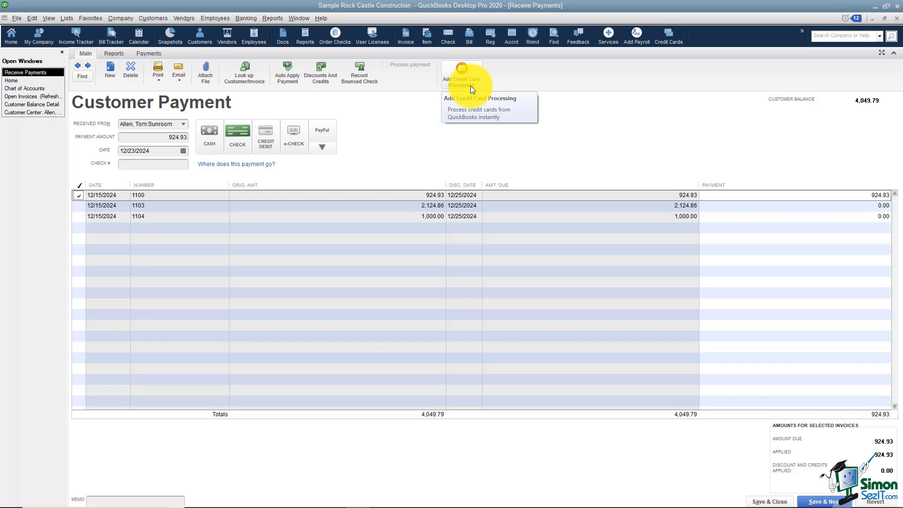
left_click(114, 54)
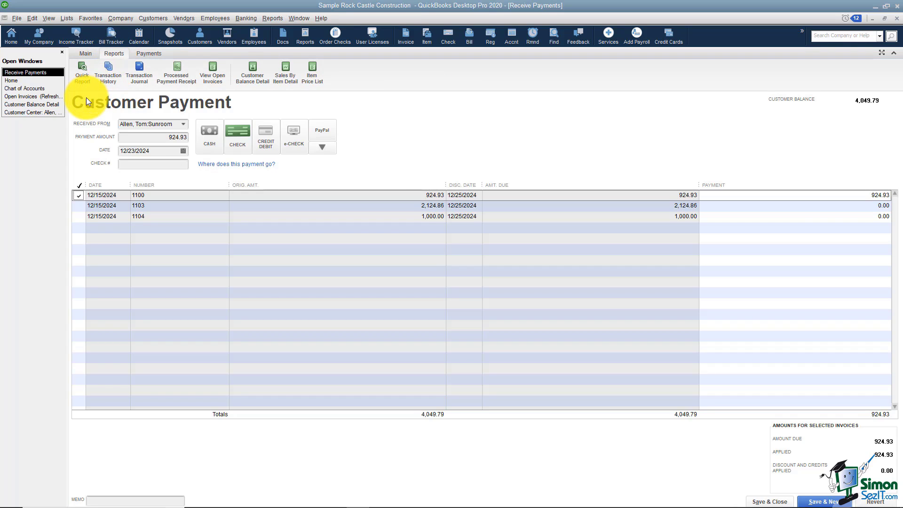
left_click(150, 54)
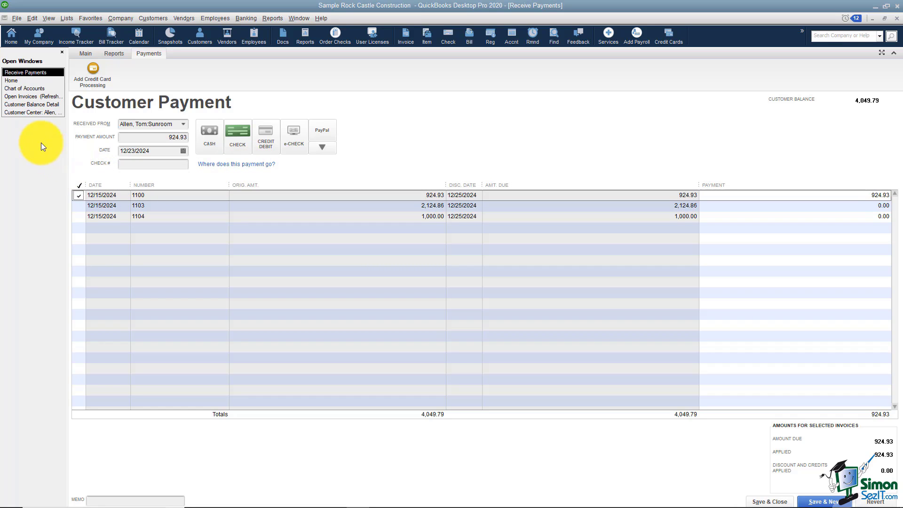
Switch to the chart of accounts and select the Undeposited Funds account to examine its type and balance
left_click(33, 90)
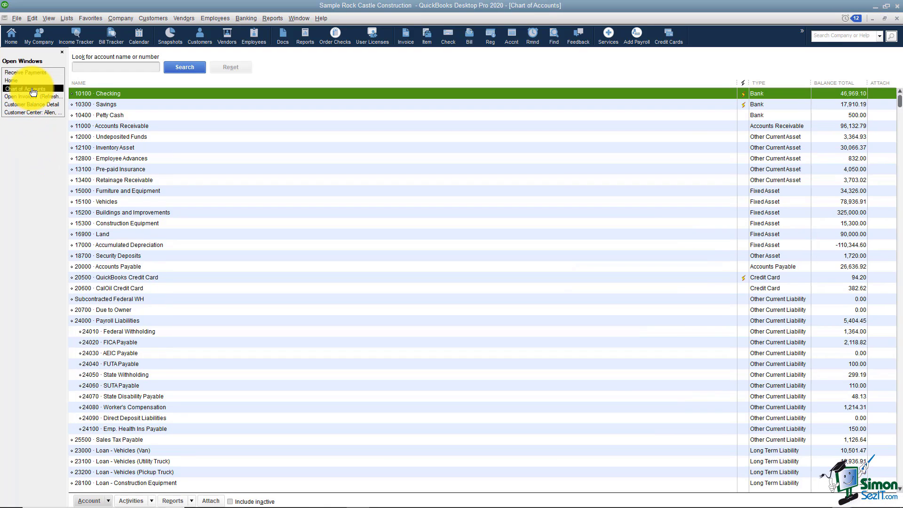
left_click(121, 138)
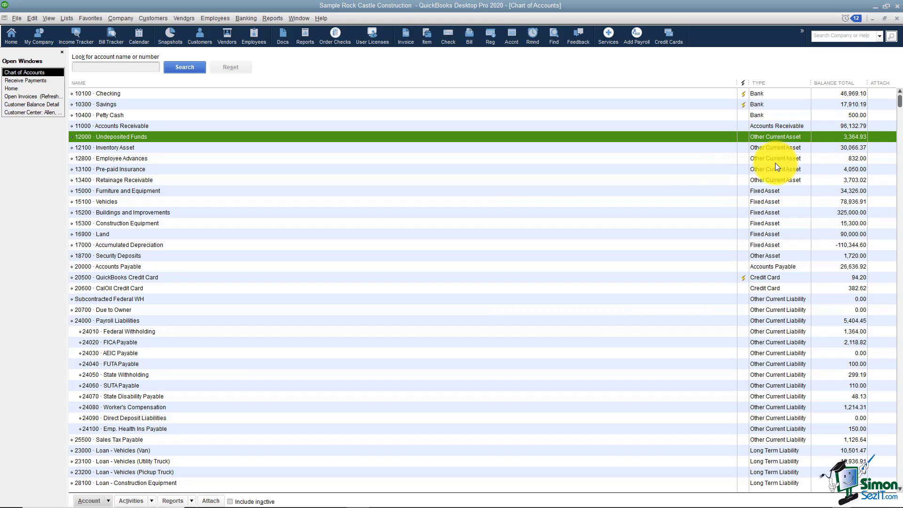
Save and close the changed customer payment, and check the Open Invoices and Customer Balance Detail reports
left_click(19, 80)
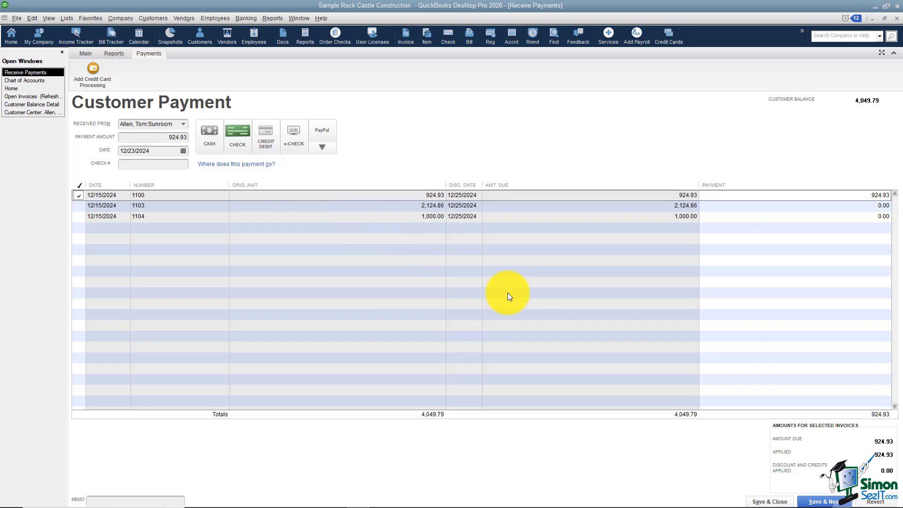
left_click(763, 499)
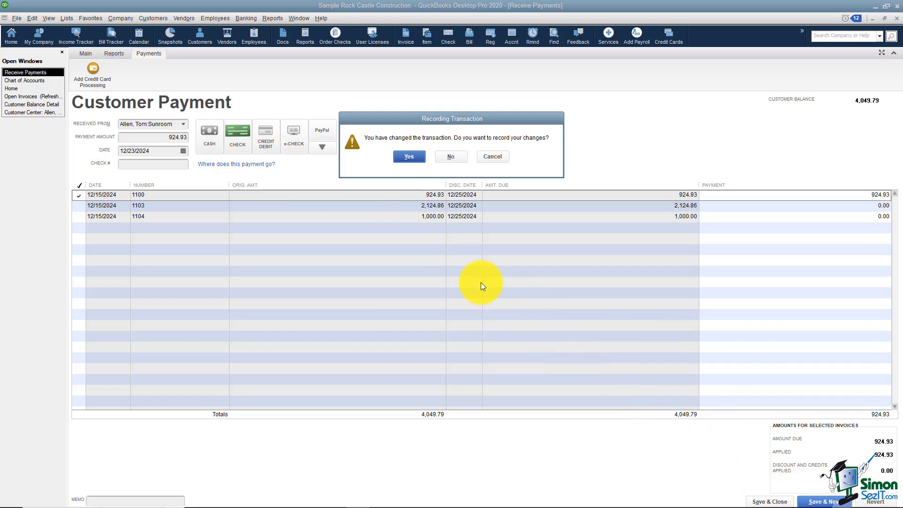
left_click(409, 157)
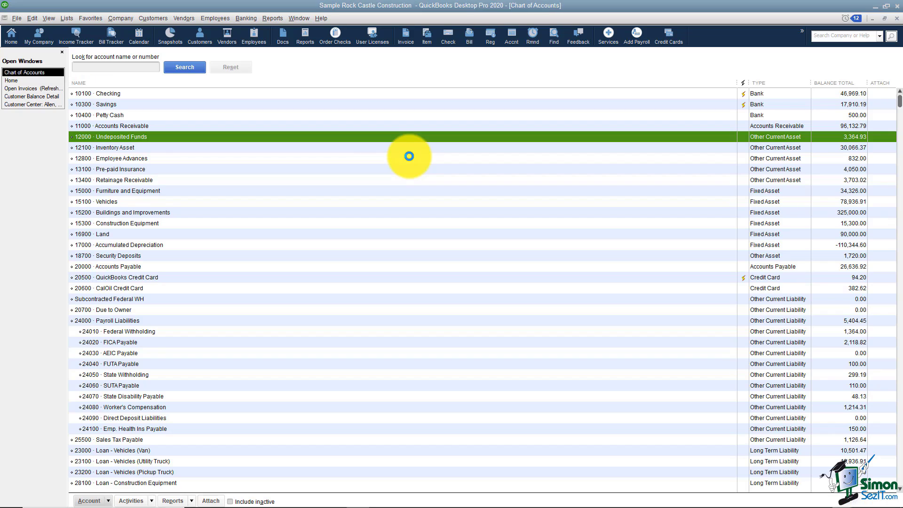
left_click(46, 89)
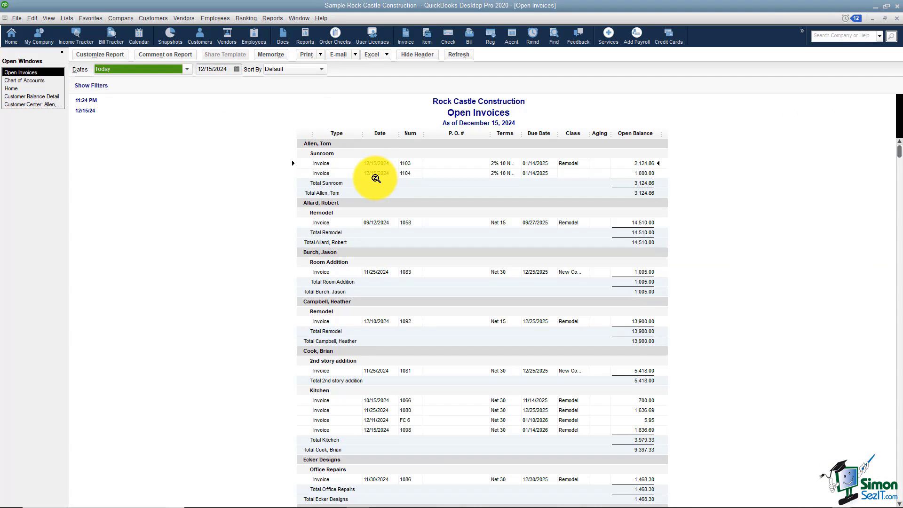
left_click(38, 97)
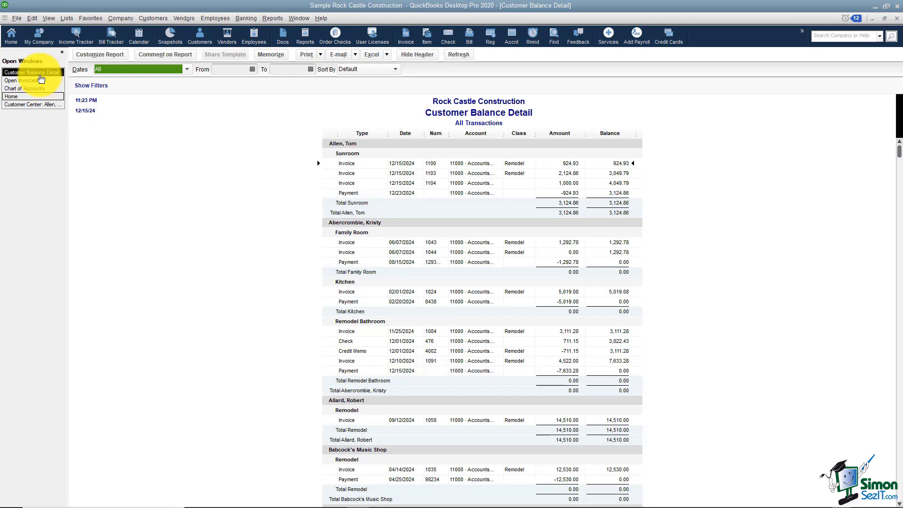
Turn off using Undeposited Funds as the default deposit-to account in the company's payment preferences, accepting the closing of all windows
left_click(32, 19)
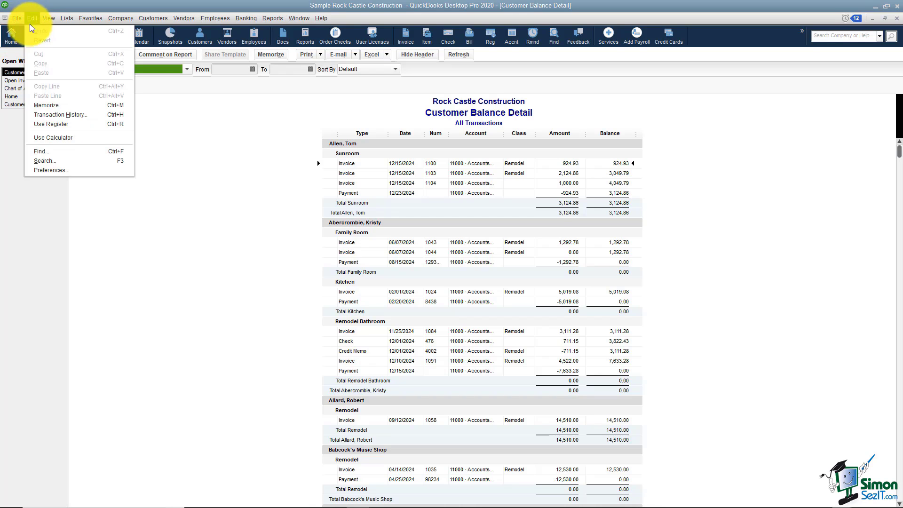
left_click(53, 168)
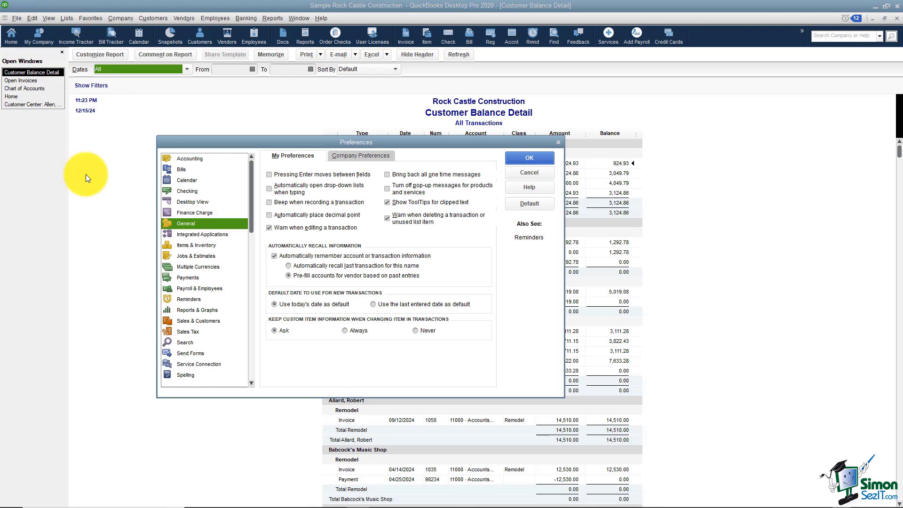
left_click(187, 278)
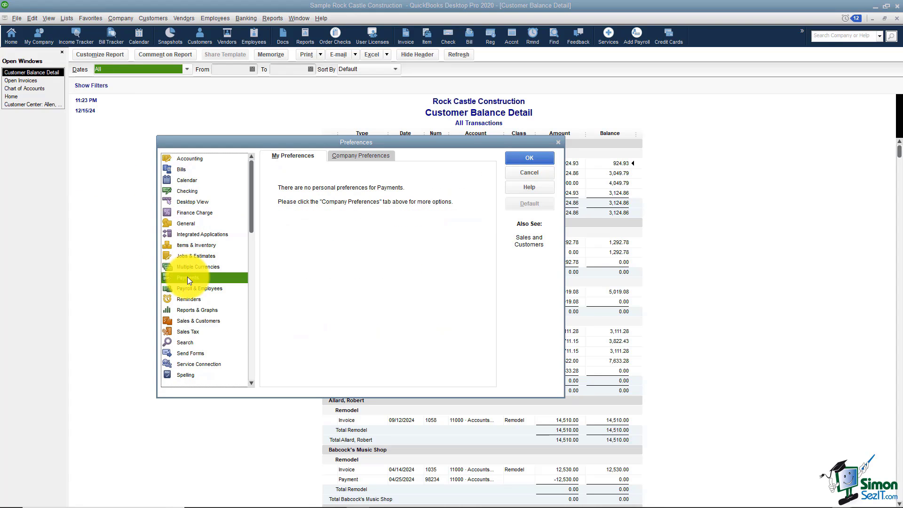
left_click(358, 155)
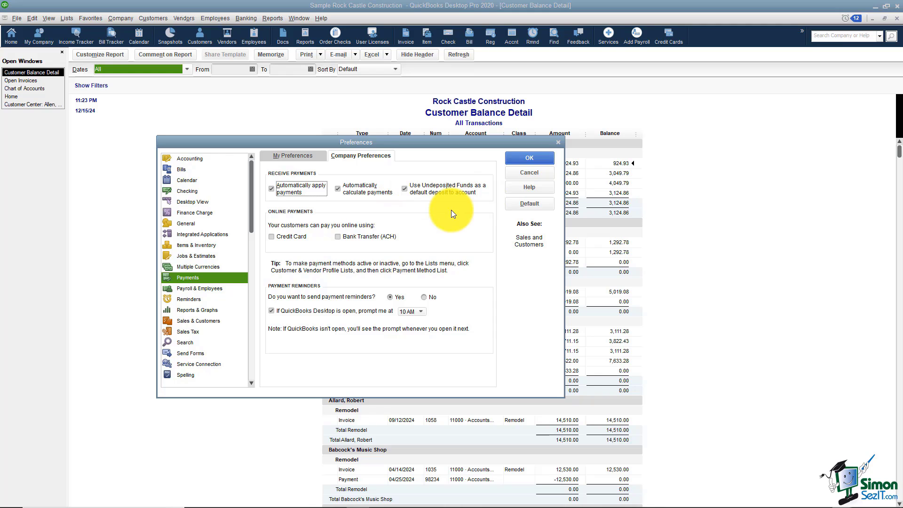
left_click(404, 189)
left_click(530, 158)
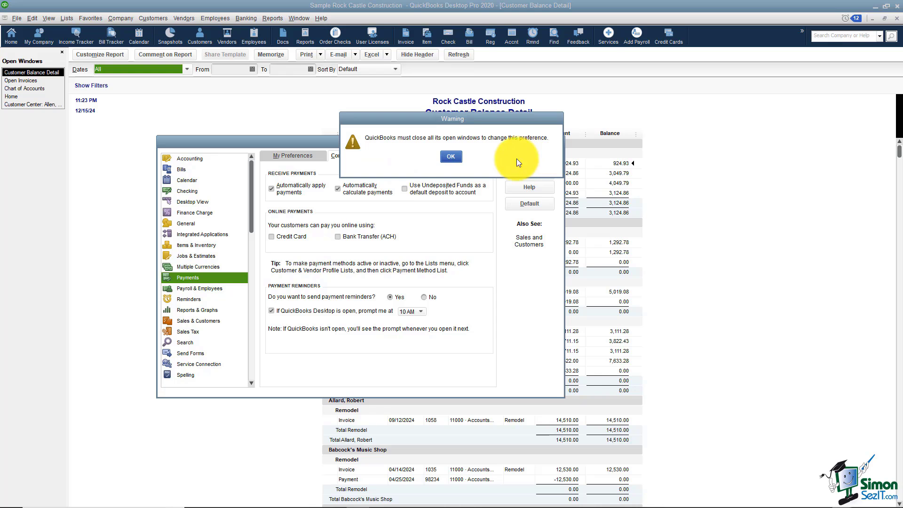
left_click(455, 157)
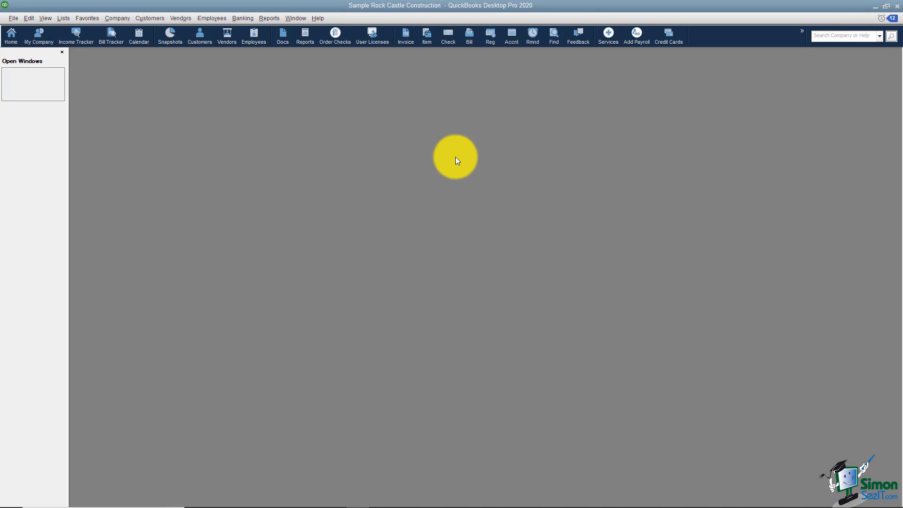
Reopen the 924.93 payment of 12/23/2024 from the Sunroom job's customer transactions
left_click(12, 40)
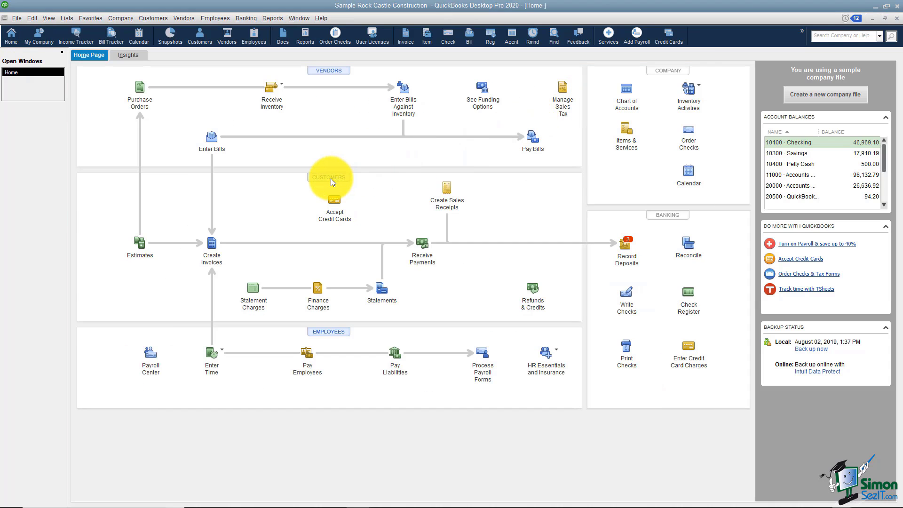
left_click(331, 179)
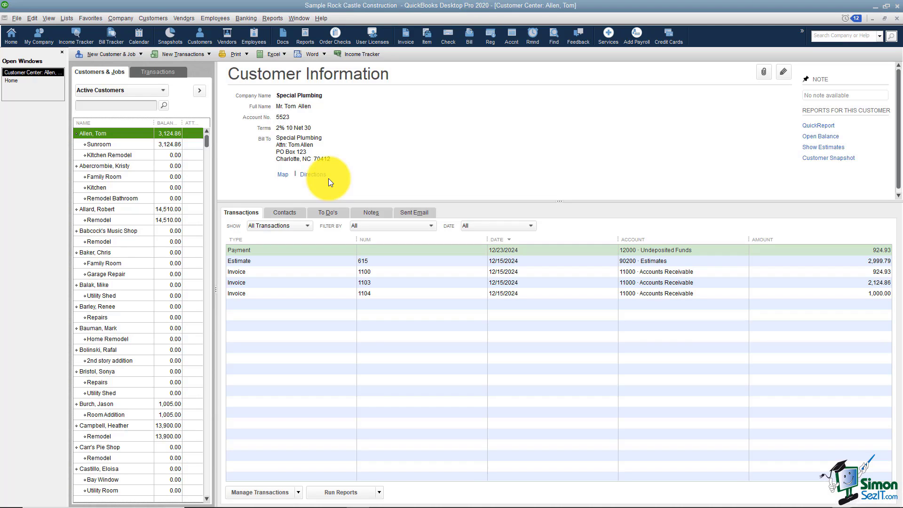
left_click(125, 143)
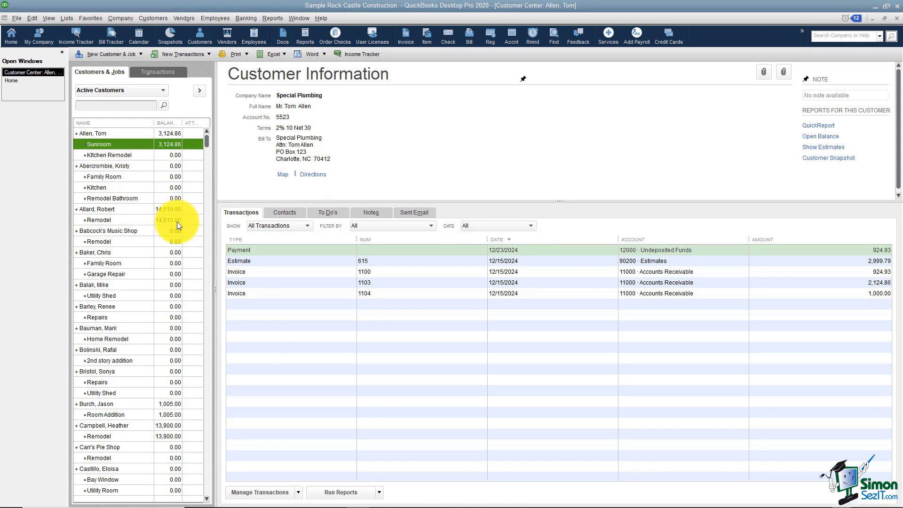
double_click(254, 249)
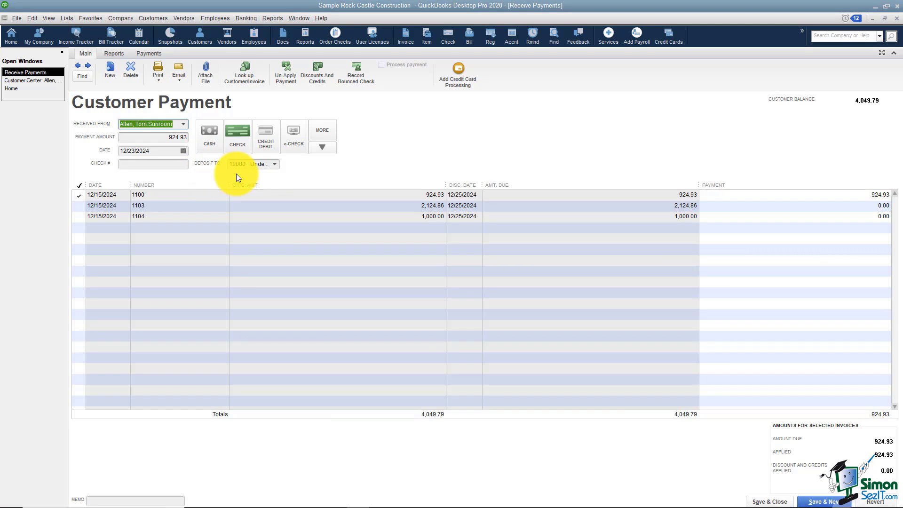
Try 10100 Checking as the payment's deposit account, set it back to 12000 Undeposited Funds, and save the payment
left_click(275, 165)
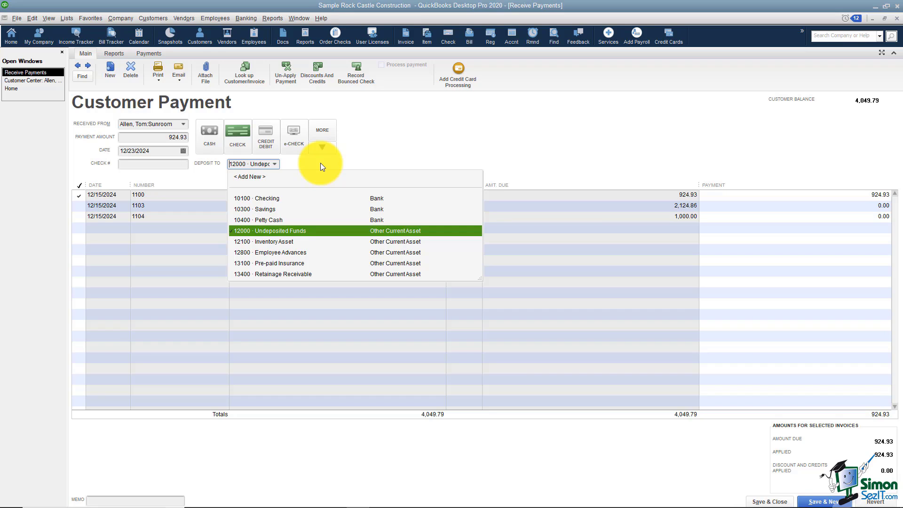
left_click(260, 198)
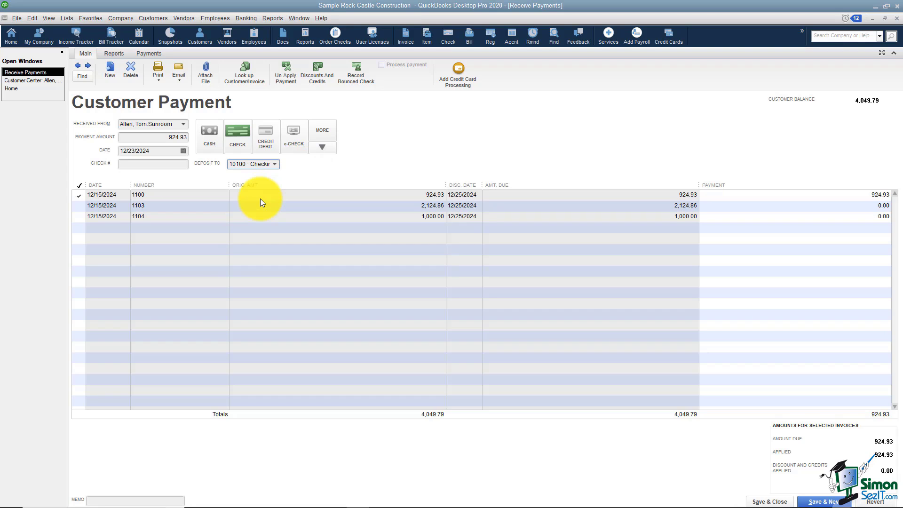
left_click(275, 165)
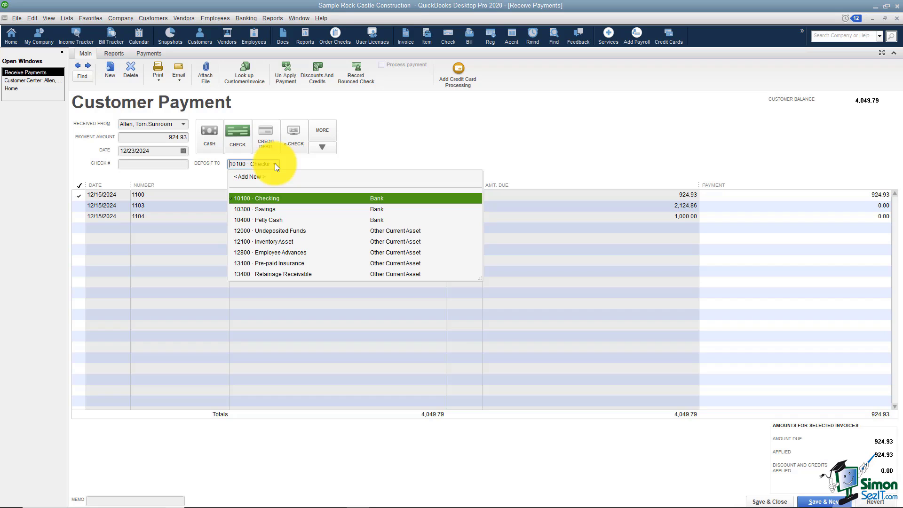
left_click(277, 232)
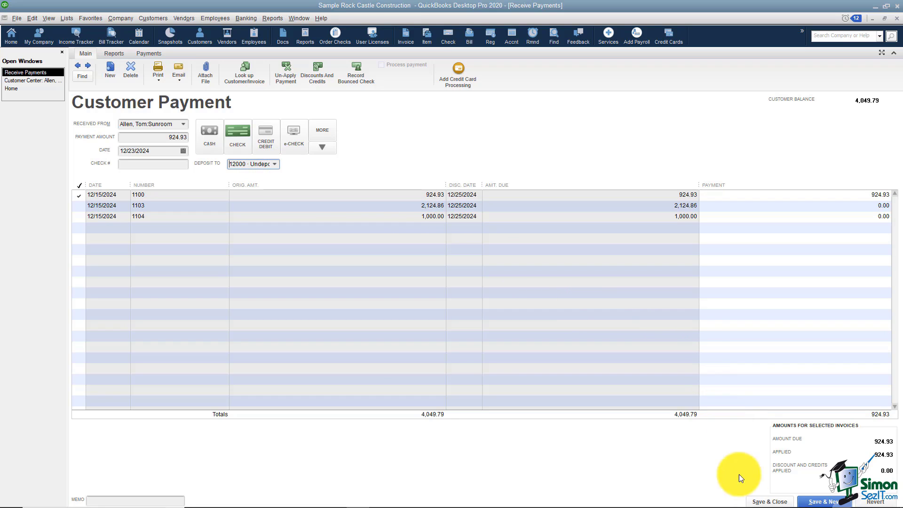
left_click(758, 502)
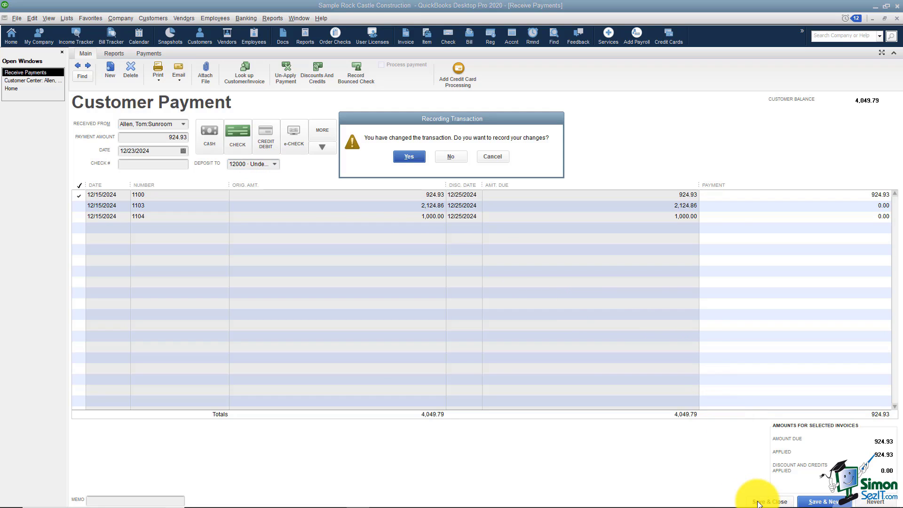
left_click(407, 156)
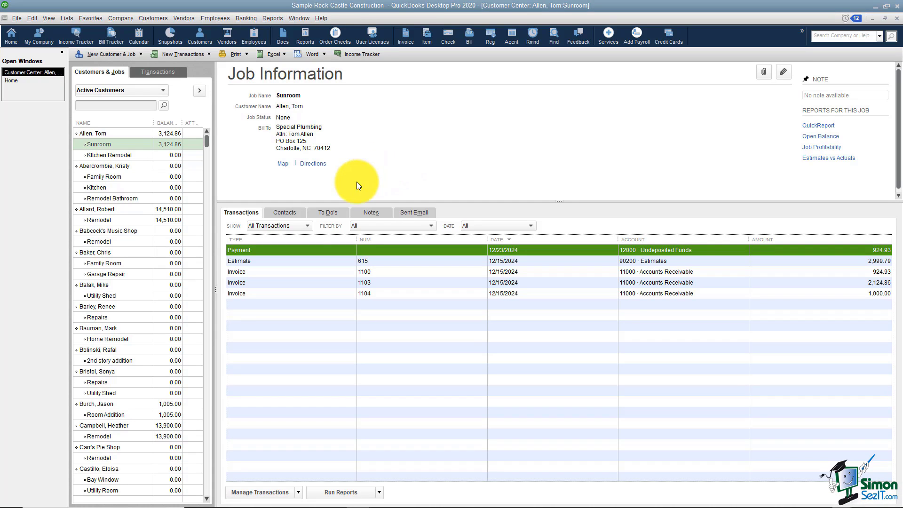
Open invoice 1100 of the Sunroom job to check its payment status, close it, and return to the home page
left_click(248, 273)
double_click(248, 272)
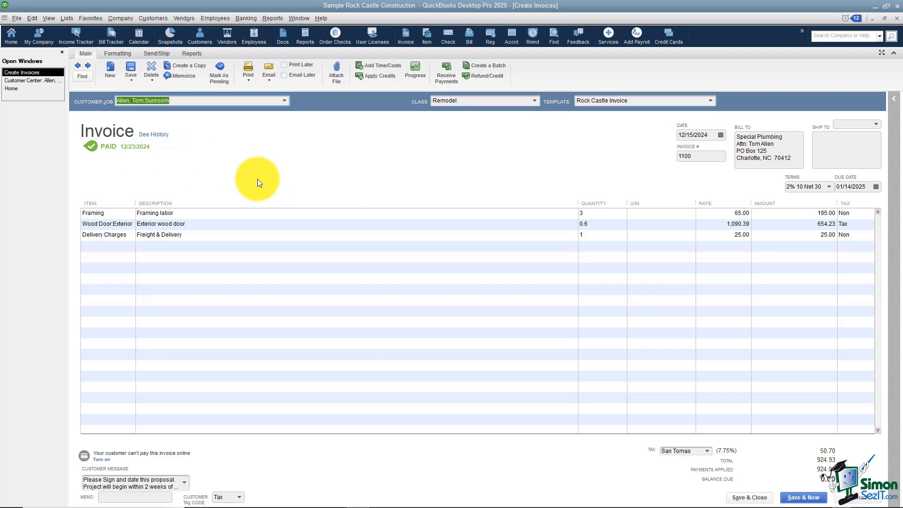
left_click(744, 498)
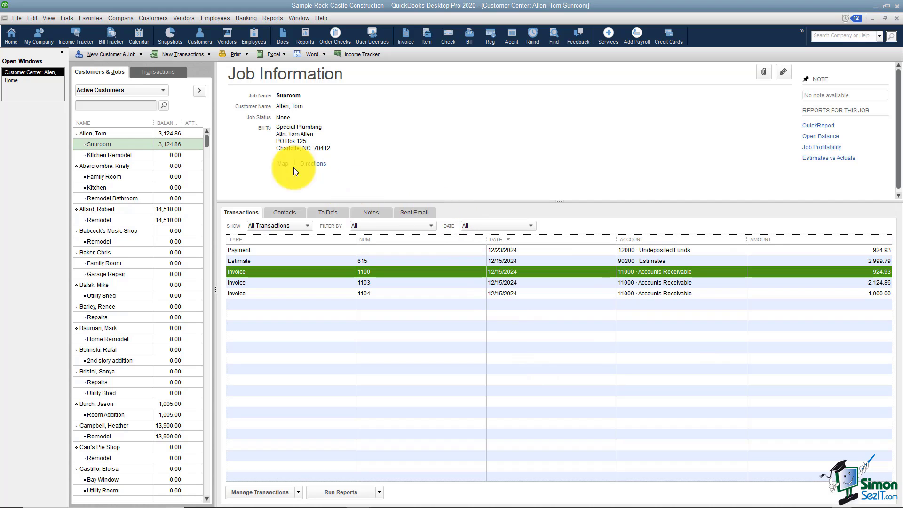
left_click(44, 79)
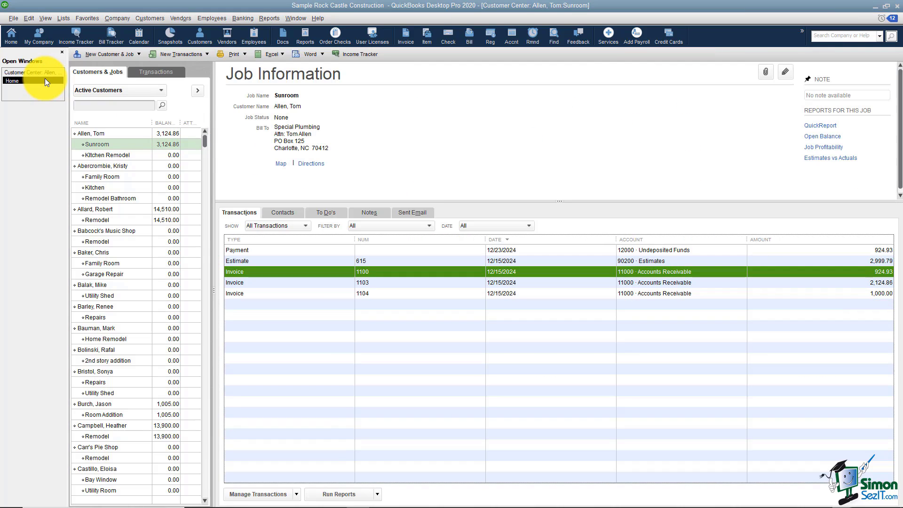
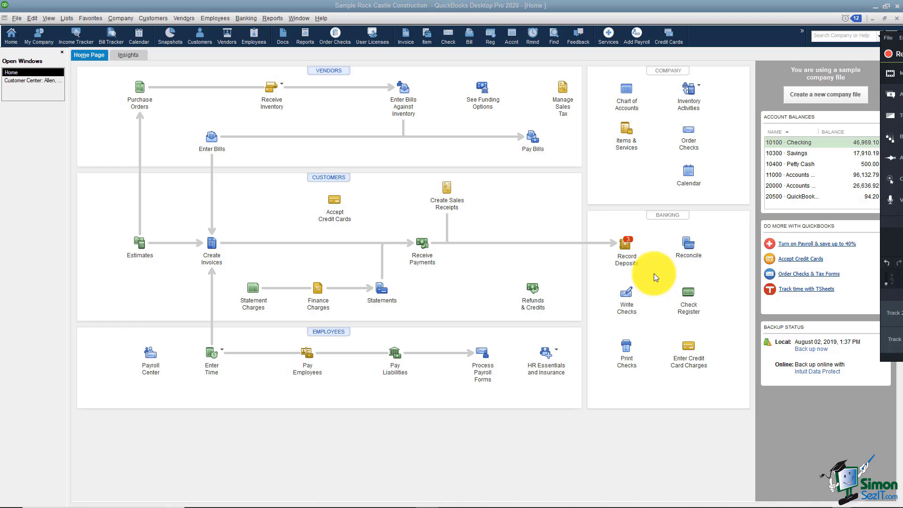
Open the 10100 Checking register, browse the accounts available for a new entry, and close the register without recording anything
left_click(692, 300)
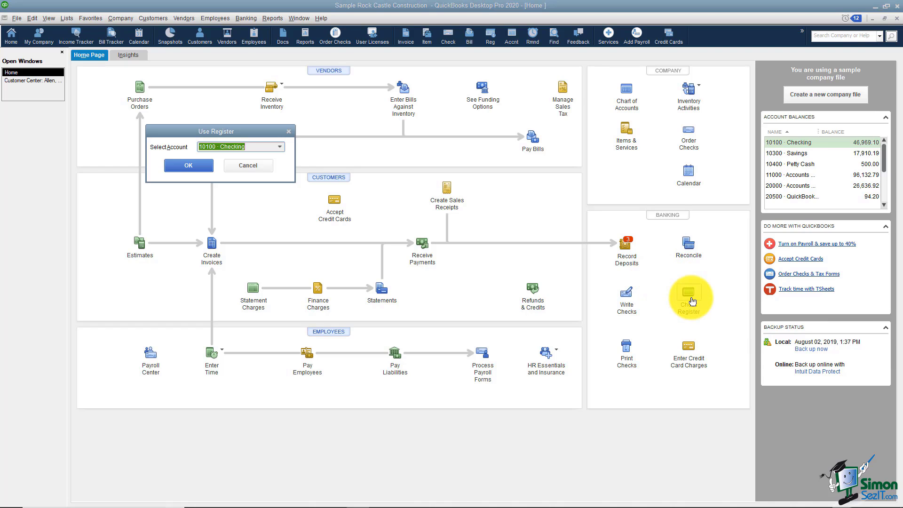
left_click(188, 163)
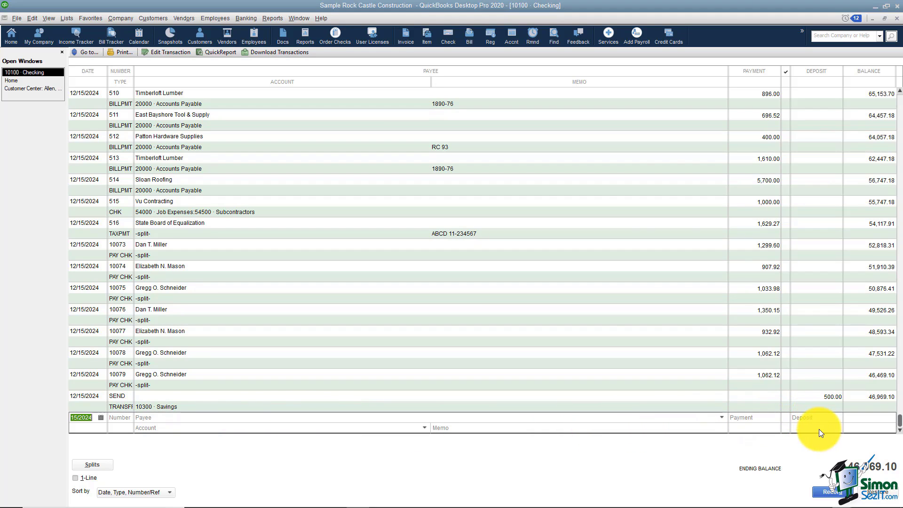
left_click(425, 428)
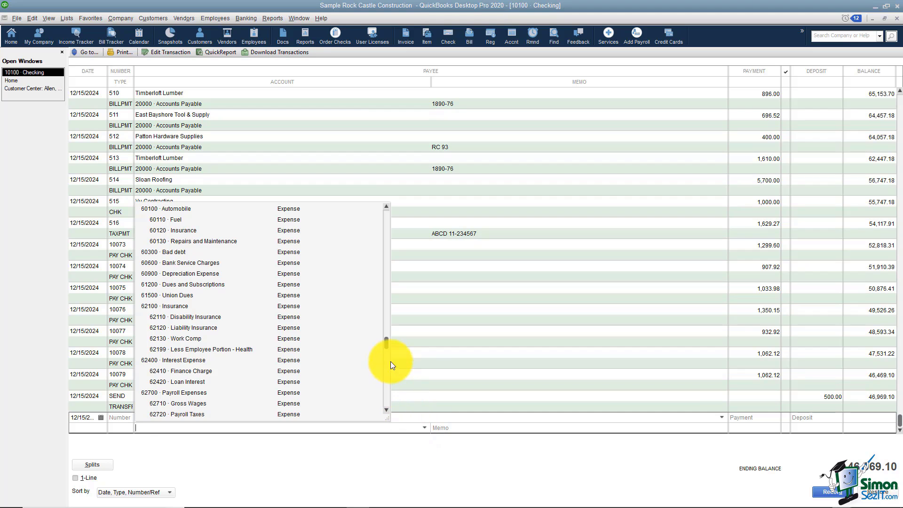
left_click_drag(386, 346, 387, 292)
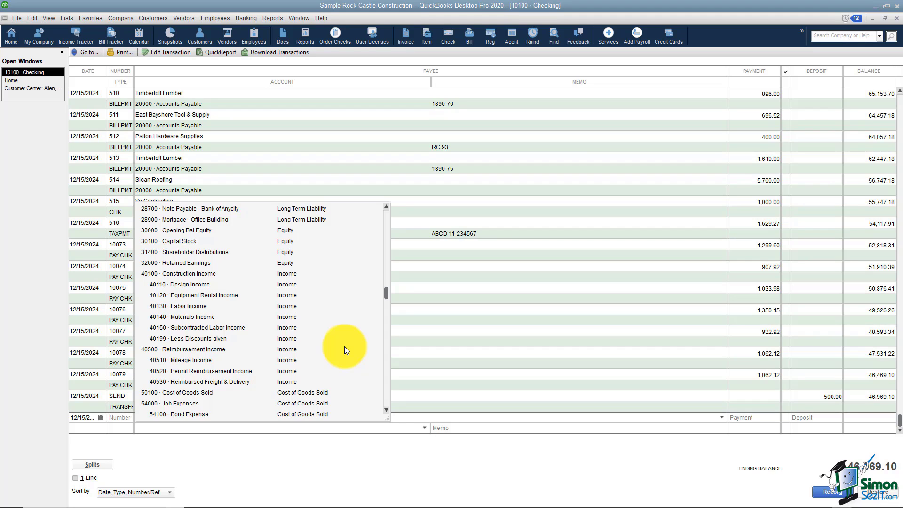
left_click_drag(386, 295, 393, 221)
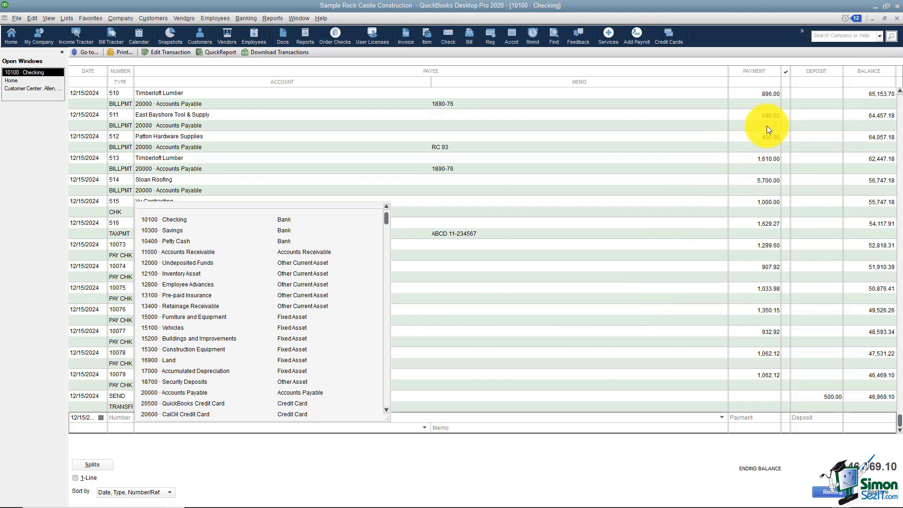
left_click(896, 18)
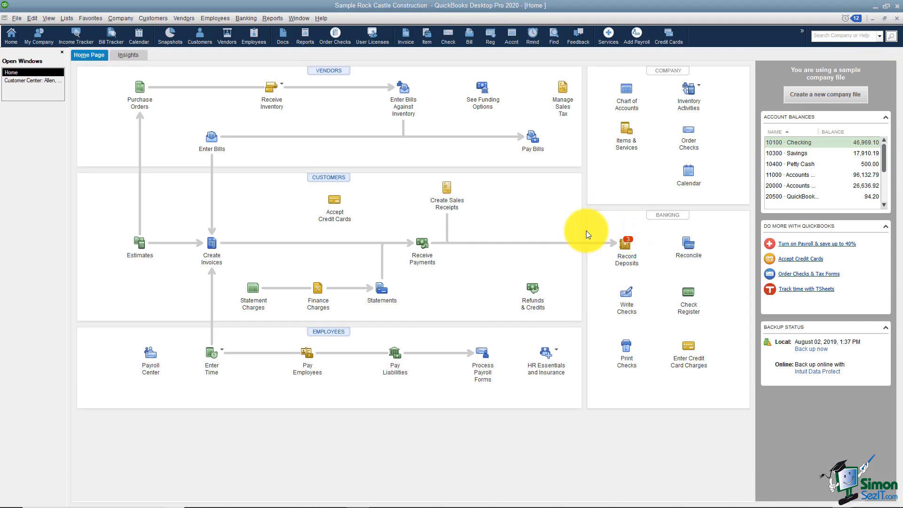
Start recording a deposit and review the payment method views and sort options offered for the undeposited payments
left_click(628, 253)
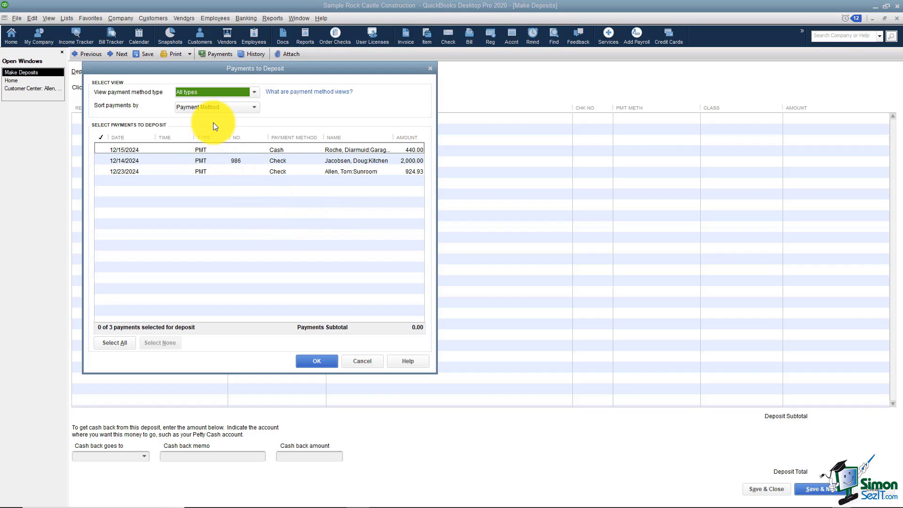
left_click(254, 93)
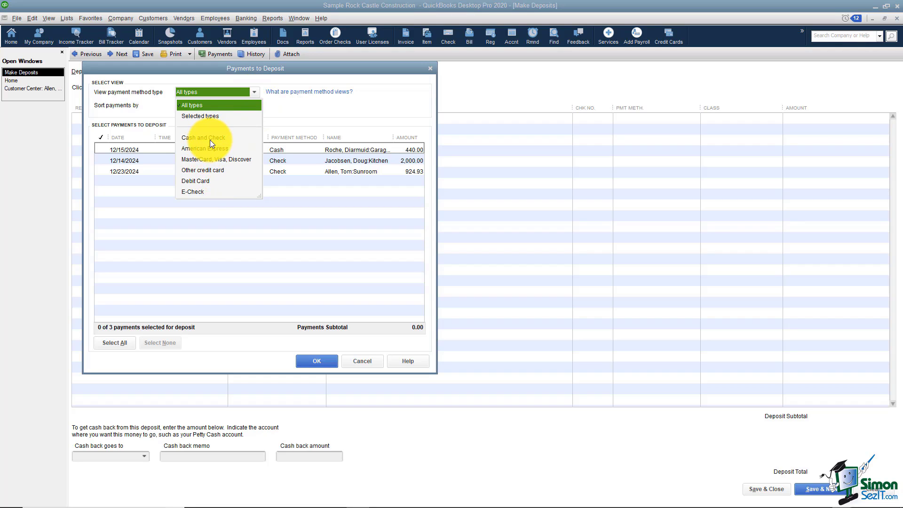
left_click(281, 114)
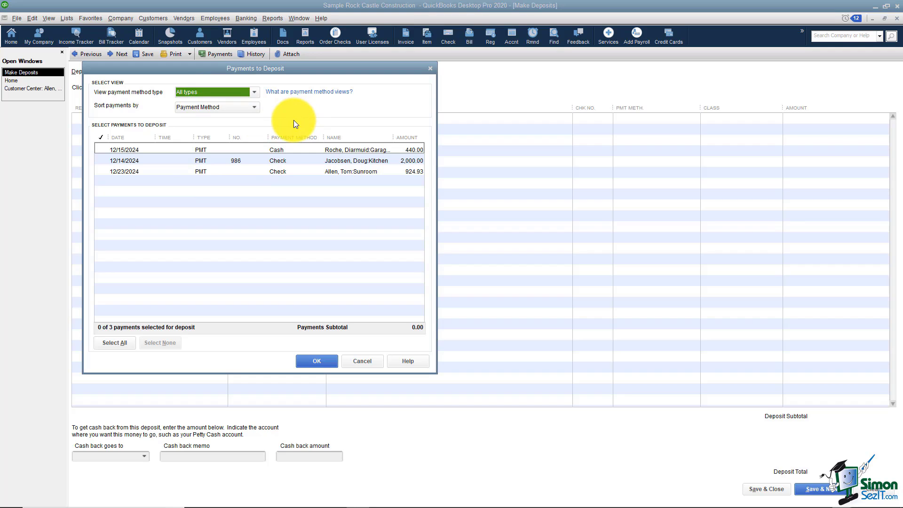
left_click(253, 107)
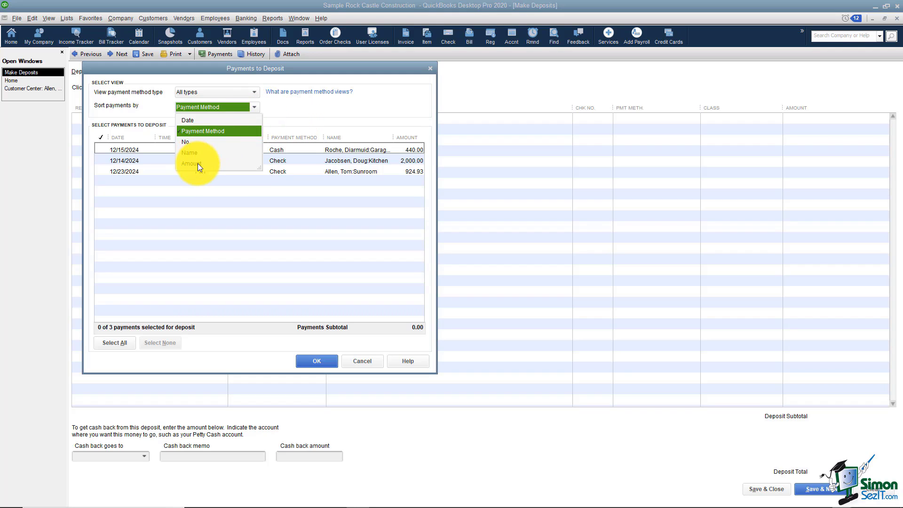
left_click(209, 207)
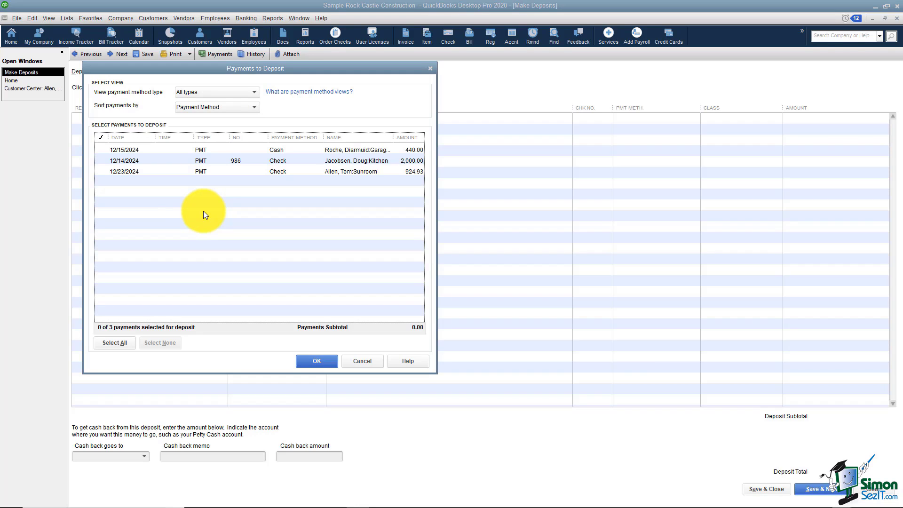
Select the 440.00, 2,000.00 and 924.93 payments and add them to the deposit
left_click(102, 149)
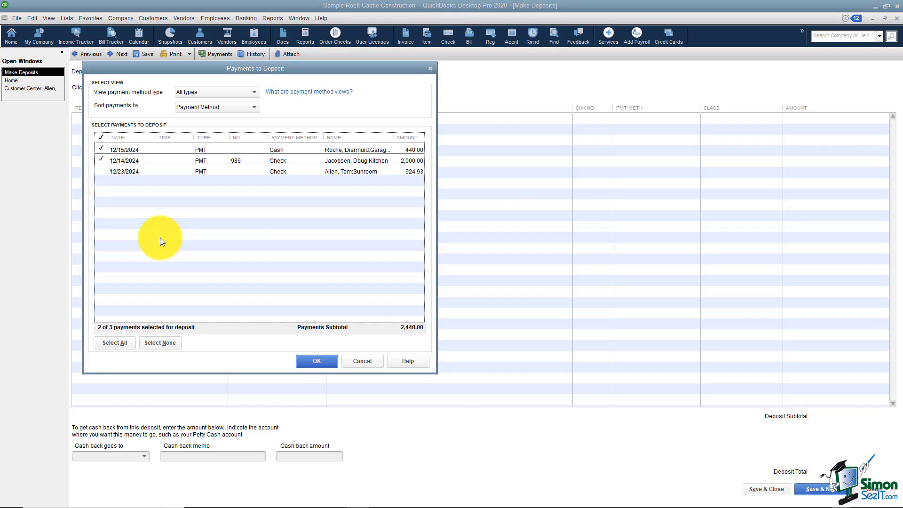
left_click(102, 172)
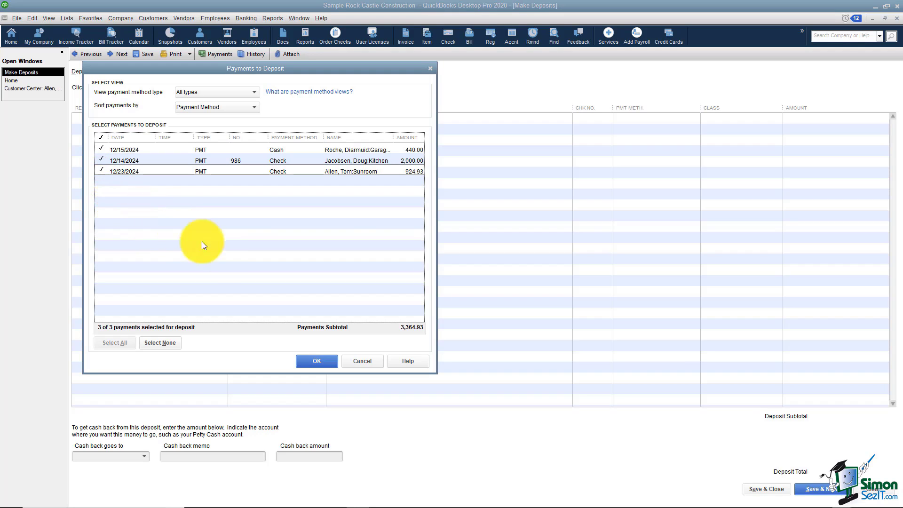
left_click(323, 360)
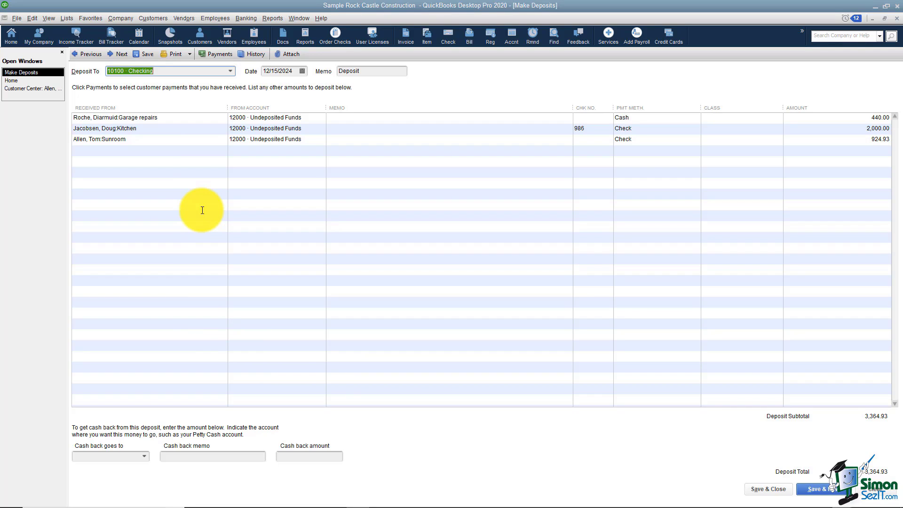
Keep 10100 Checking as the deposit account, set the deposit date to 12/31/2024, and leave the memo as Deposit
left_click(231, 72)
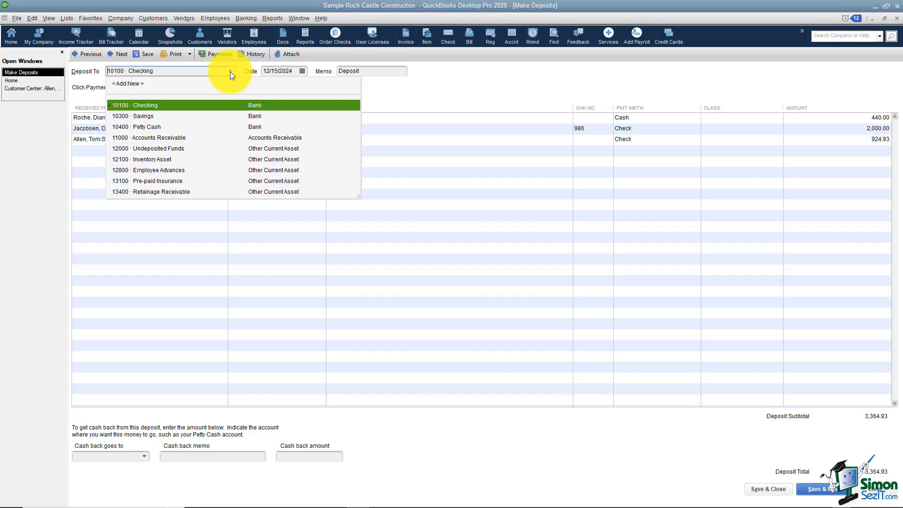
left_click(181, 105)
left_click(304, 72)
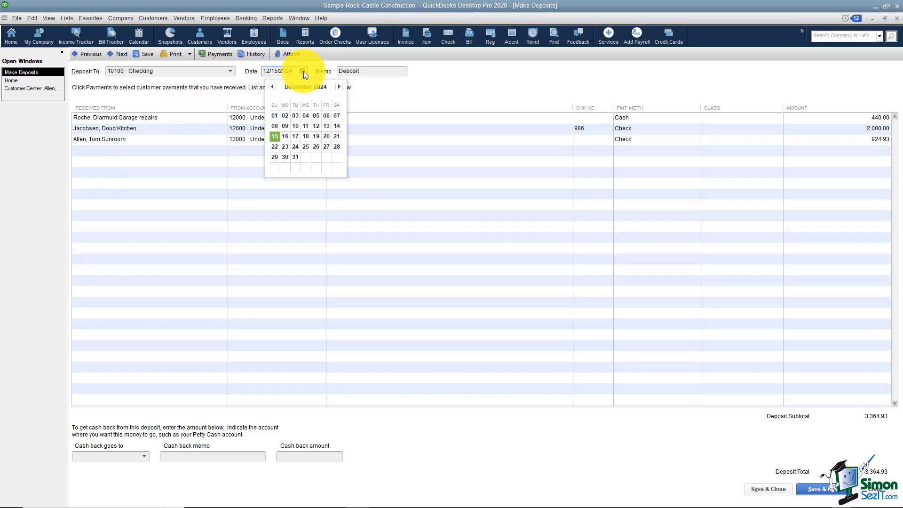
left_click(293, 156)
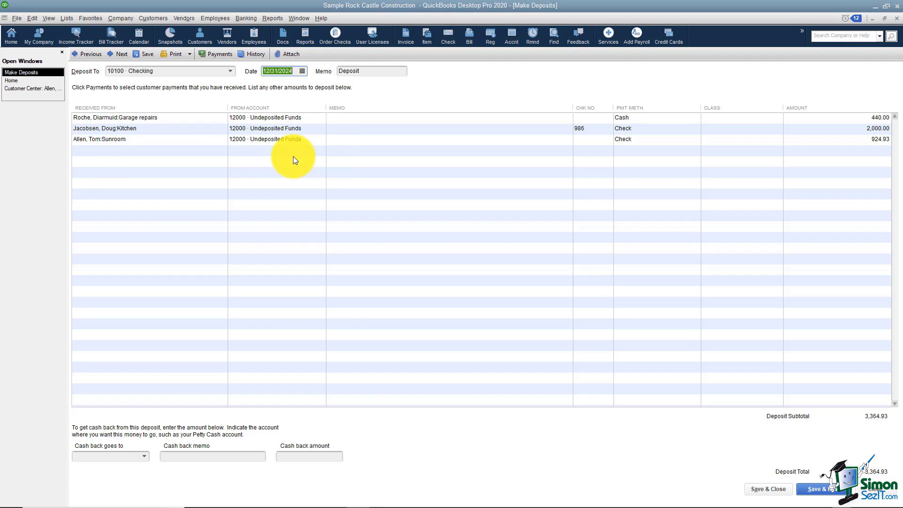
left_click(377, 73)
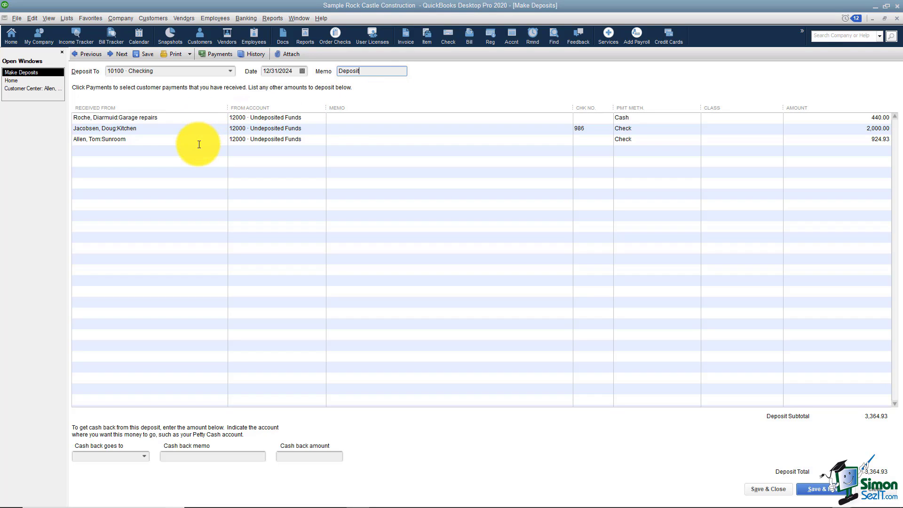
Examine the source account and memo fields of the 440.00 line and browse the payer names available for an additional deposit line
left_click(311, 119)
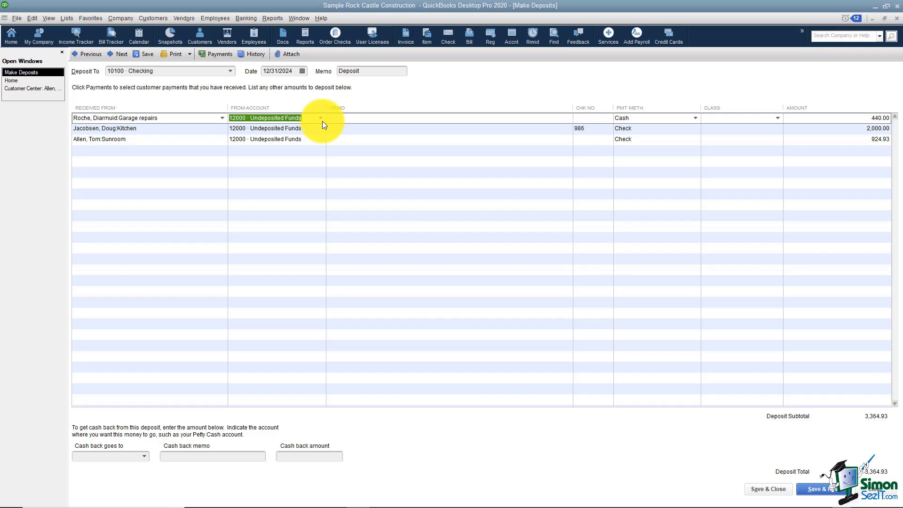
left_click(348, 120)
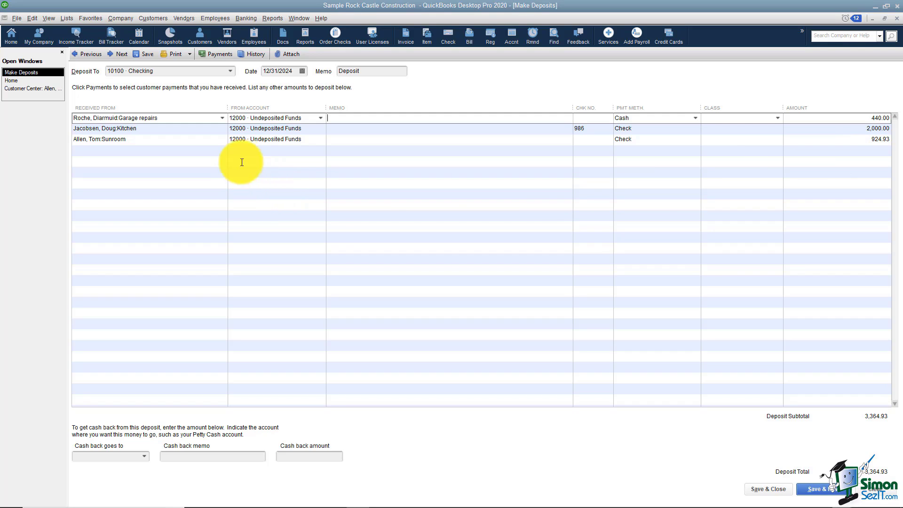
left_click(216, 150)
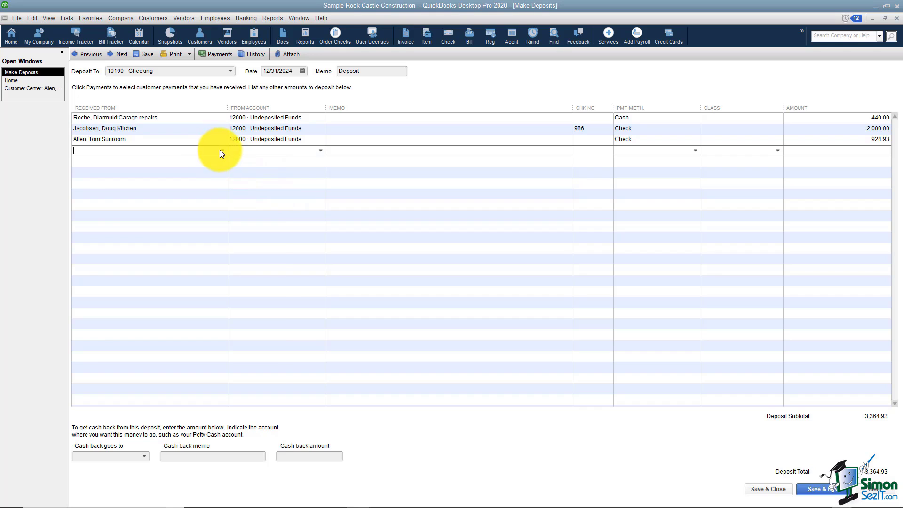
left_click(220, 150)
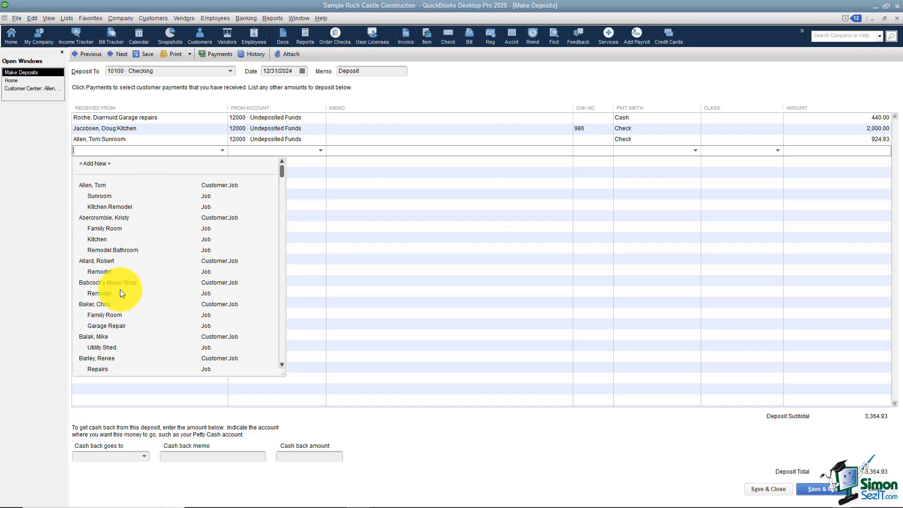
left_click(294, 176)
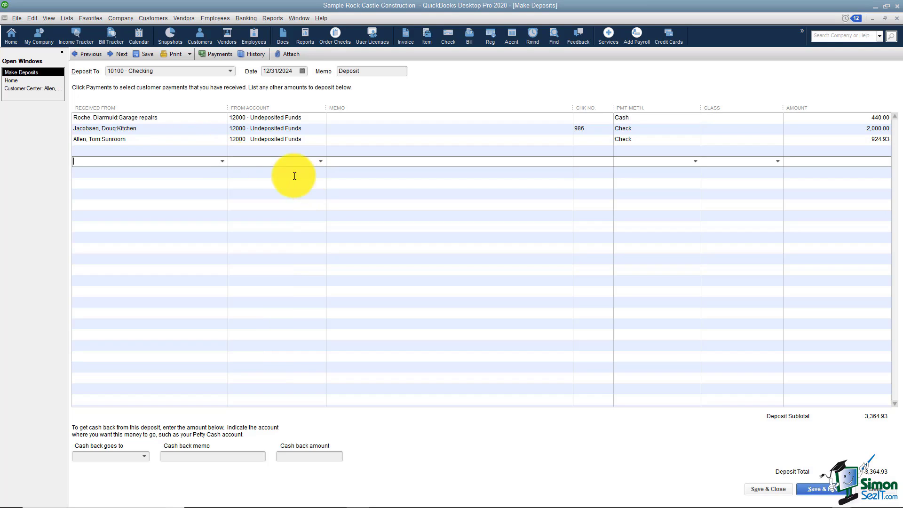
left_click(240, 152)
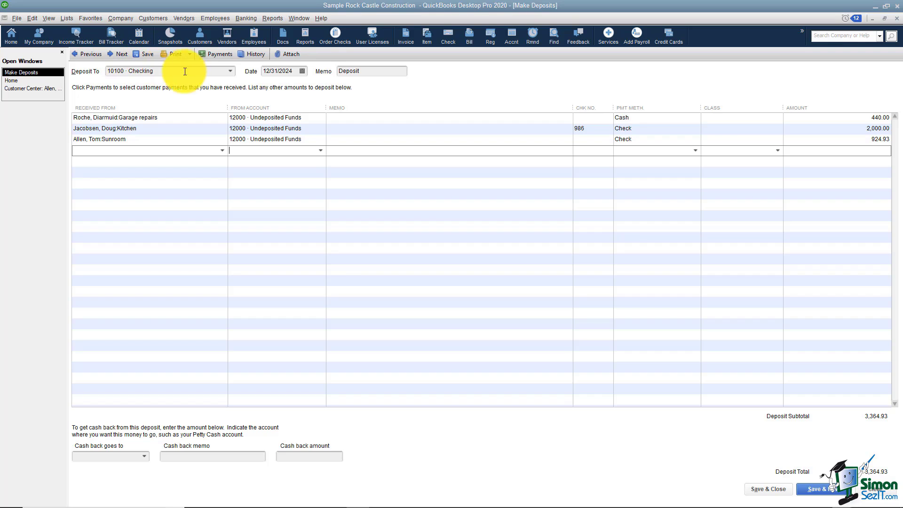
Preview the deposit slip up close, and leave it without printing
left_click(191, 53)
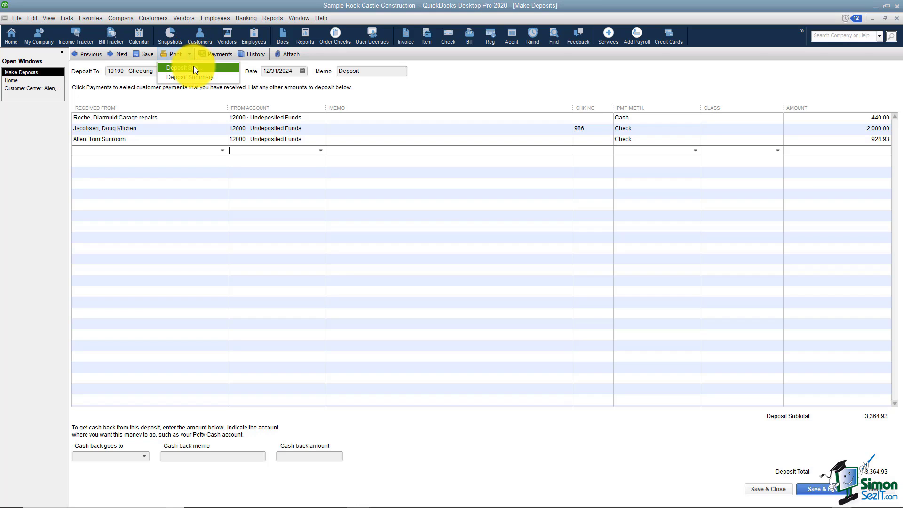
left_click(194, 68)
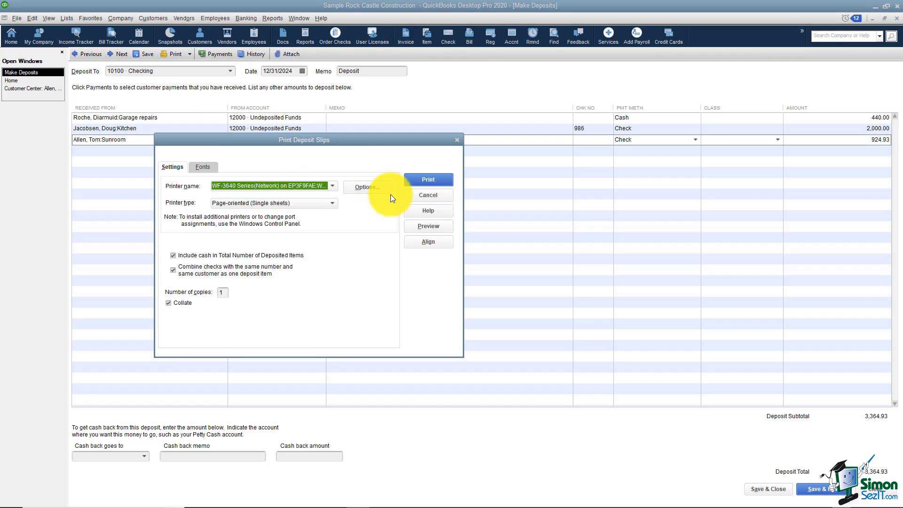
left_click(424, 227)
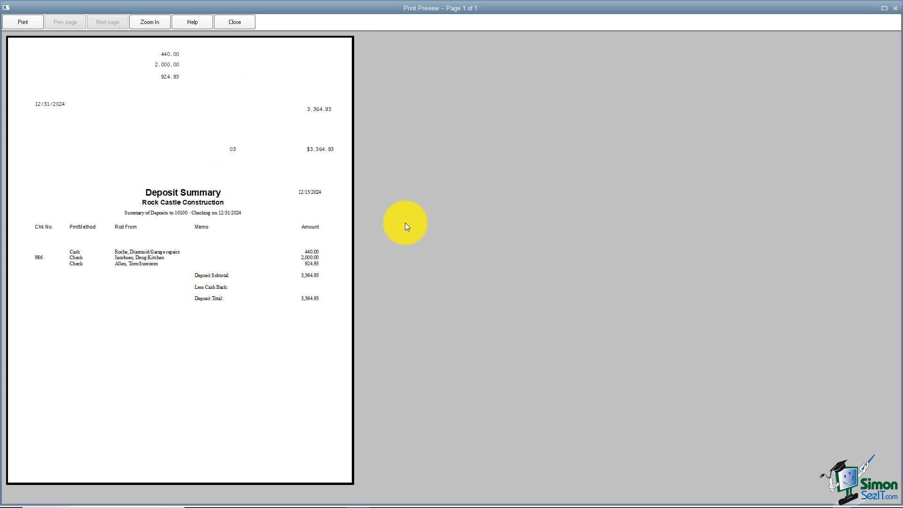
left_click(280, 167)
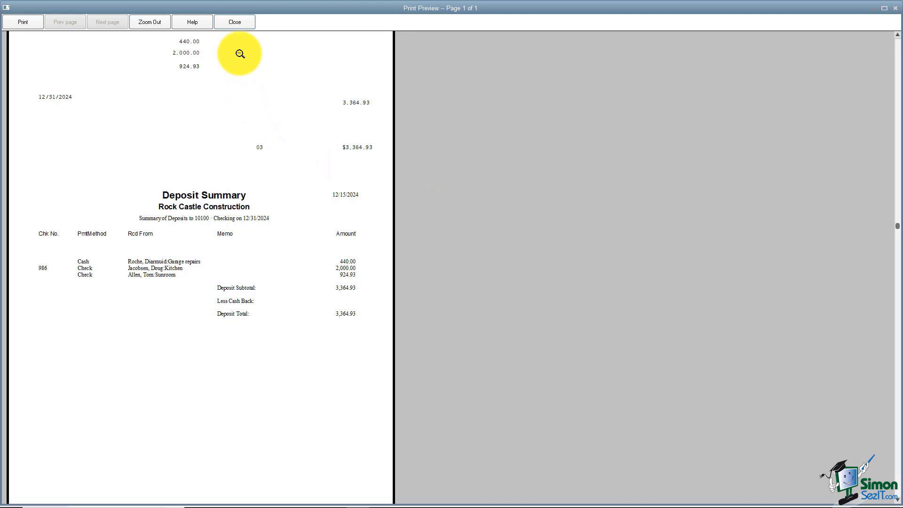
left_click(241, 24)
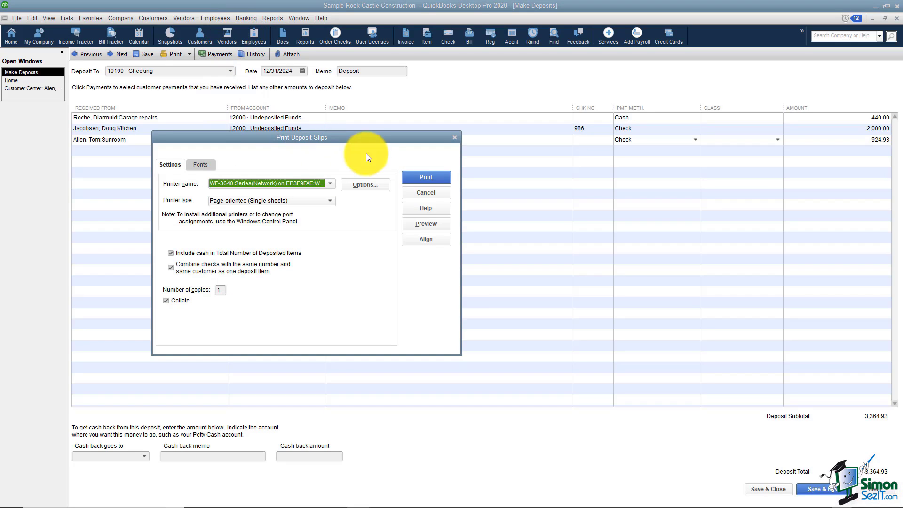
left_click(426, 193)
Preview the deposit summary up close, and leave it without printing
left_click(189, 55)
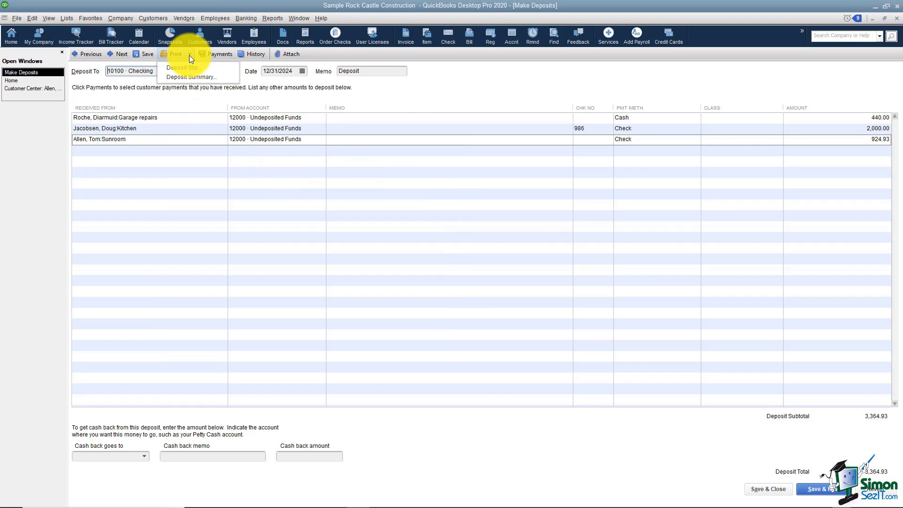
left_click(187, 77)
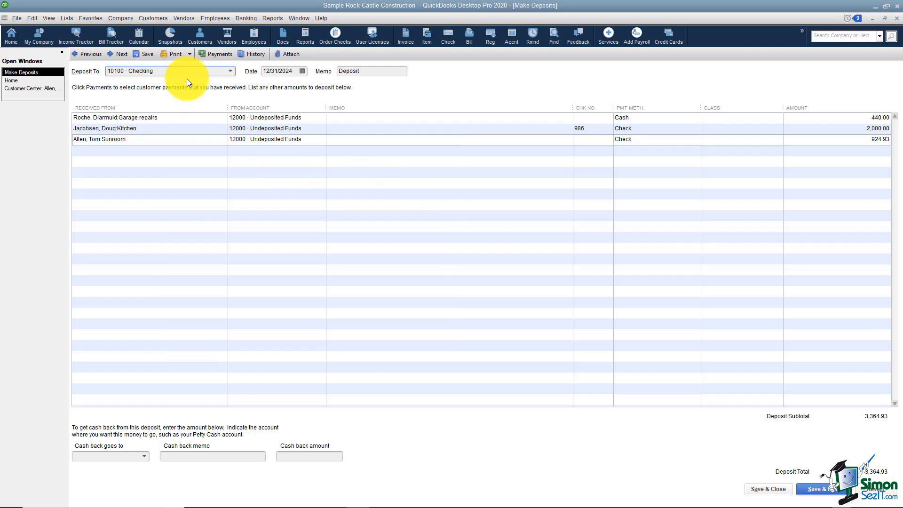
left_click(415, 221)
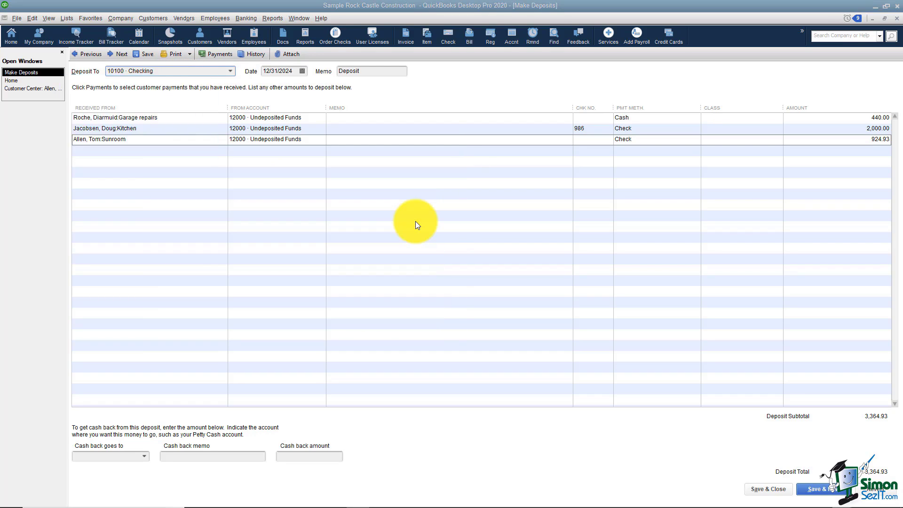
left_click(242, 115)
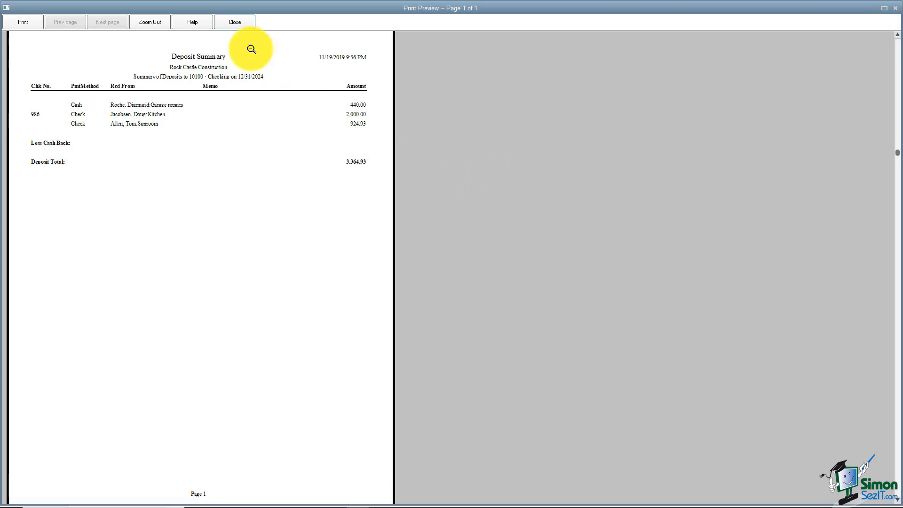
left_click(247, 21)
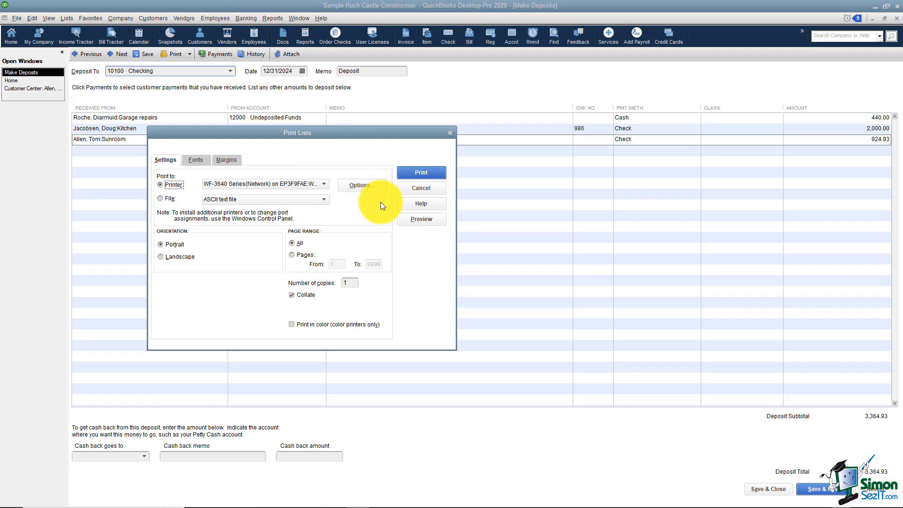
left_click(416, 188)
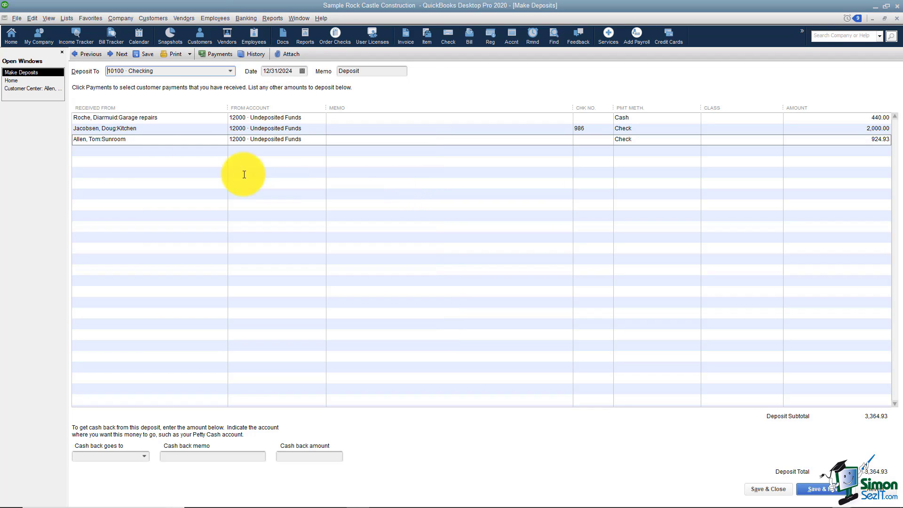
Check for further payments to deposit, and view the 2,000.00 payment from the deposit's transaction history before returning to the deposit
left_click(225, 56)
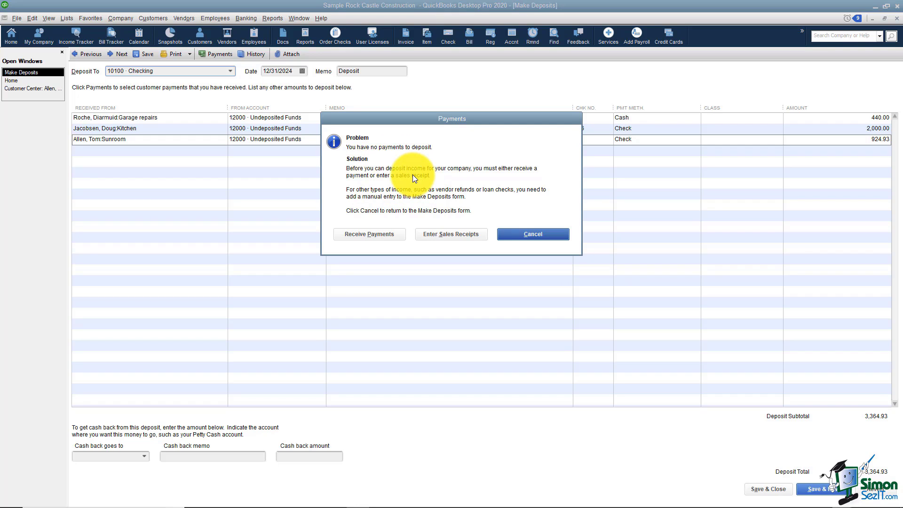
left_click(521, 235)
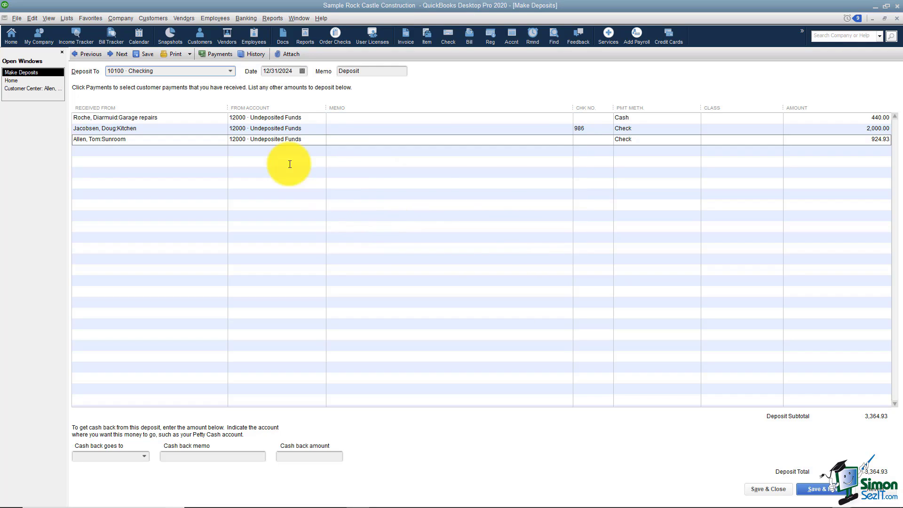
left_click(260, 55)
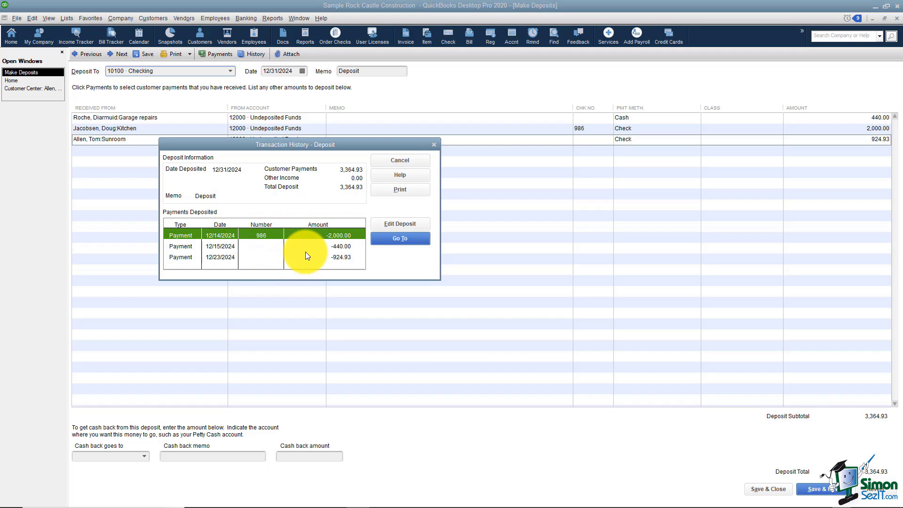
left_click(390, 238)
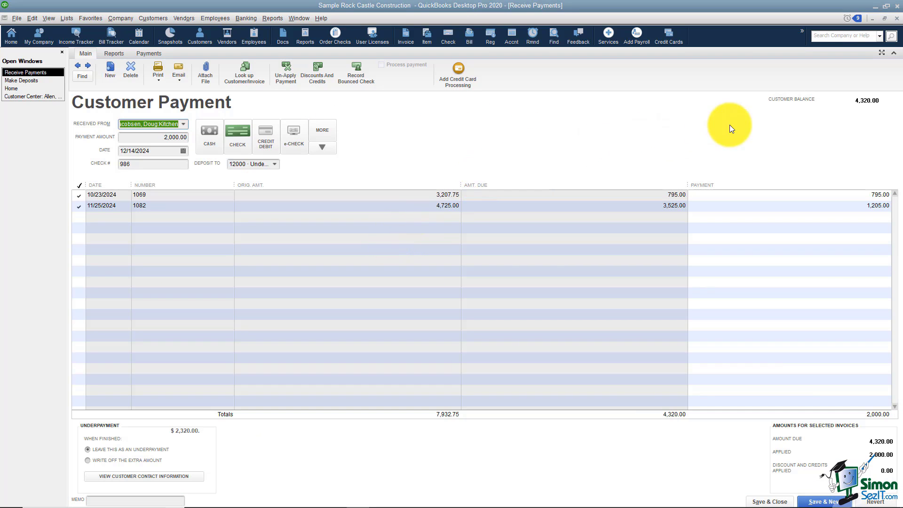
left_click(897, 18)
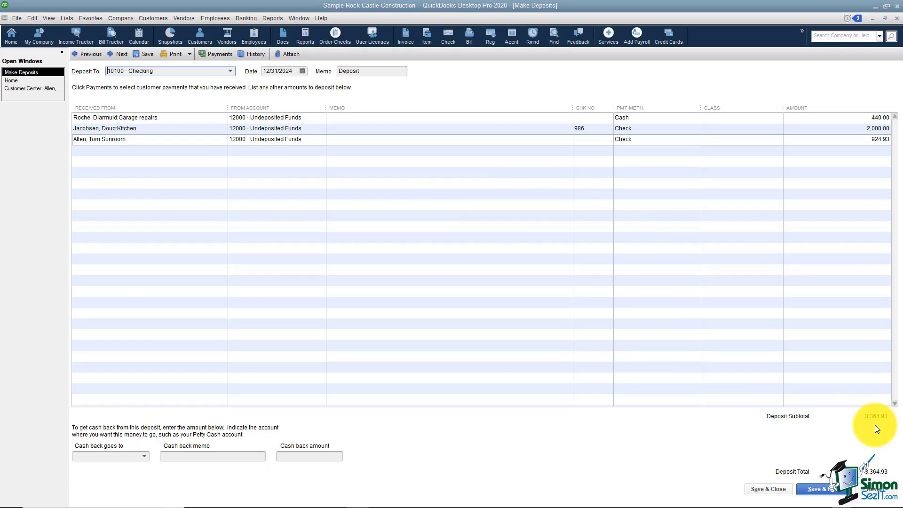
Save and close the deposit, and check its entry in the 10100 Checking register before returning to the home page
left_click(759, 488)
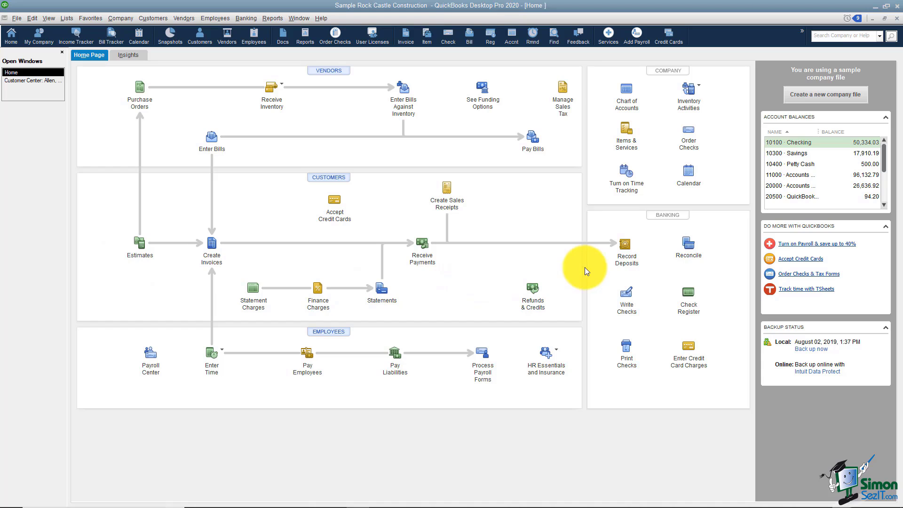
left_click(688, 304)
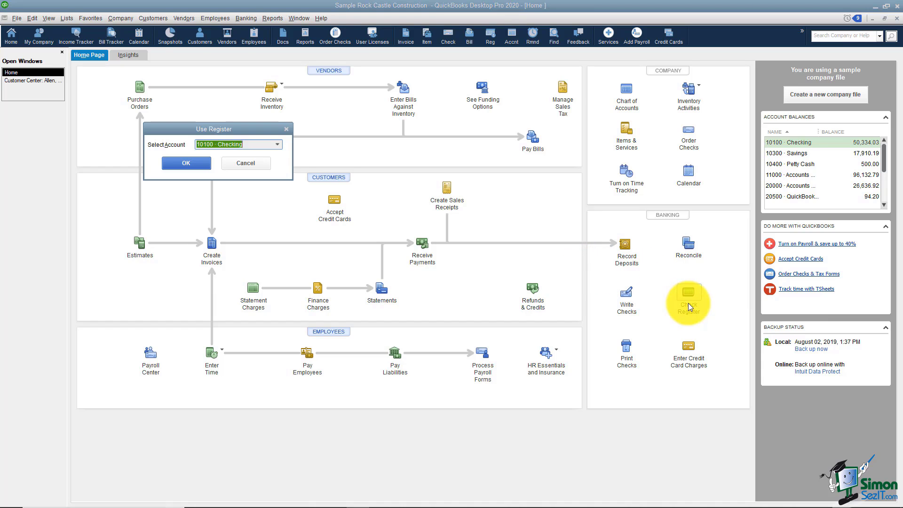
left_click(205, 164)
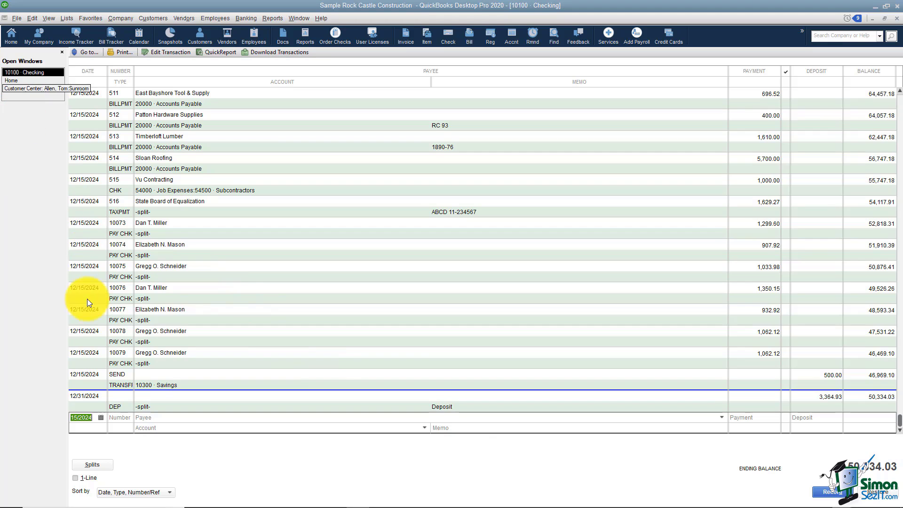
left_click(26, 81)
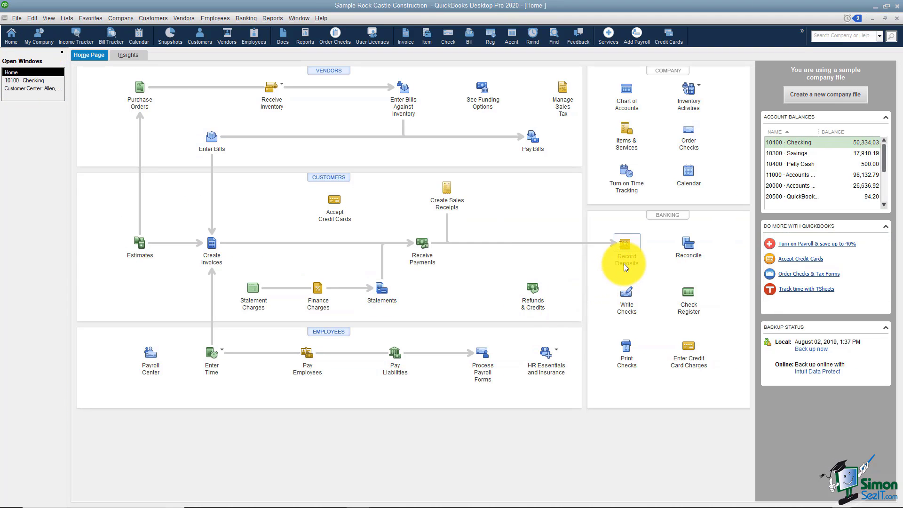